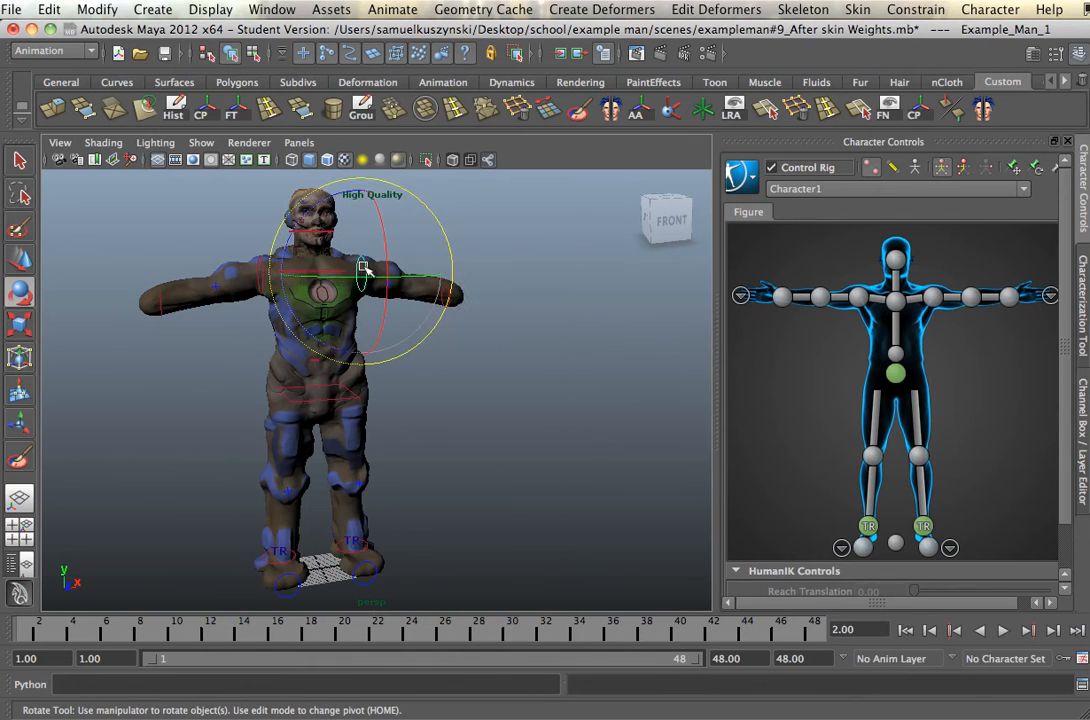
Try rotating the character's left shoulder control, and undo the rotation
mouse_move(352, 285)
mouse_down()
mouse_move(388, 252)
mouse_move(360, 217)
mouse_move(377, 287)
mouse_up()
key(ctrl+z)
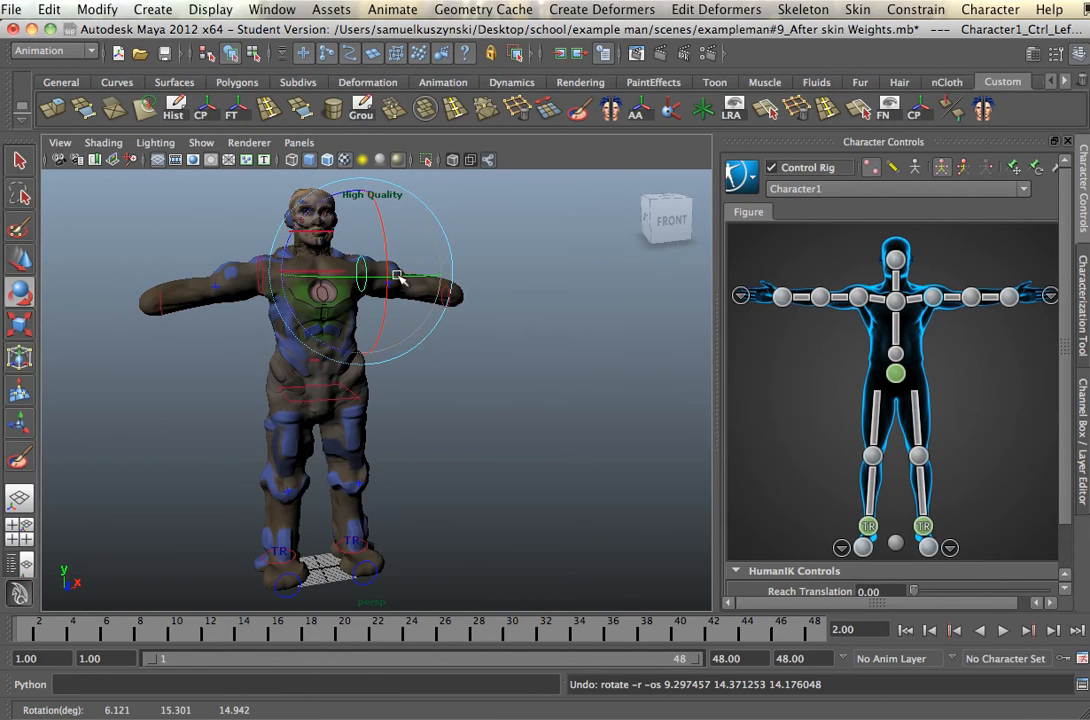
alt+drag(416, 359, 446, 410)
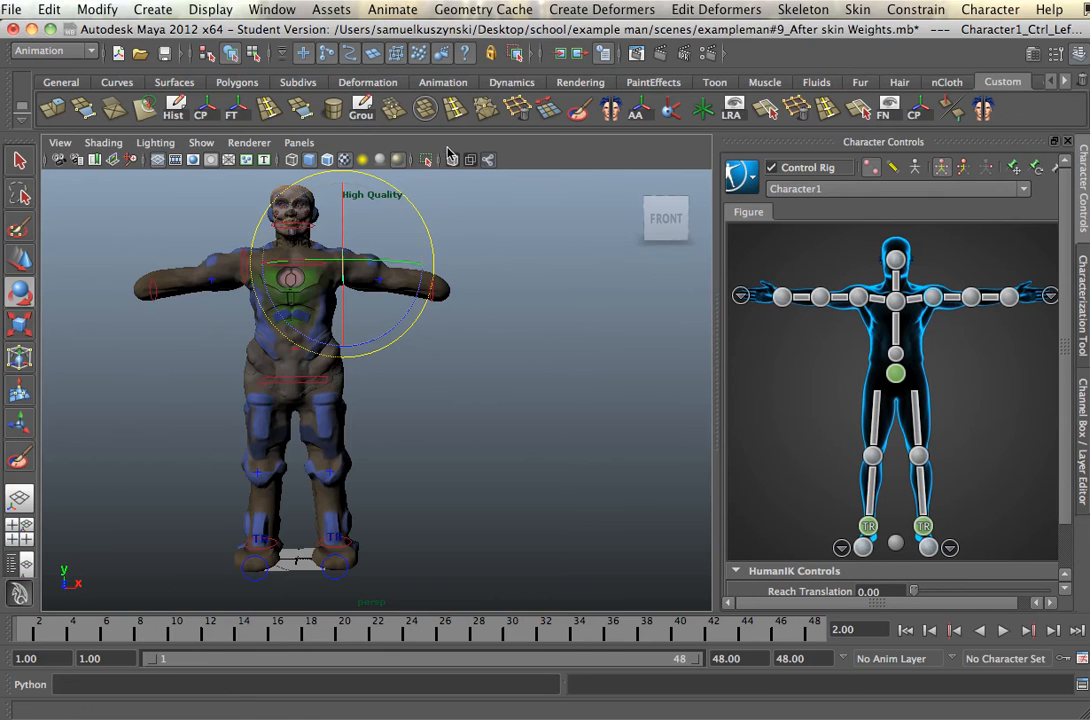
Turn off high-quality rendering and textured display so the character shows in plain grey shading
click(397, 160)
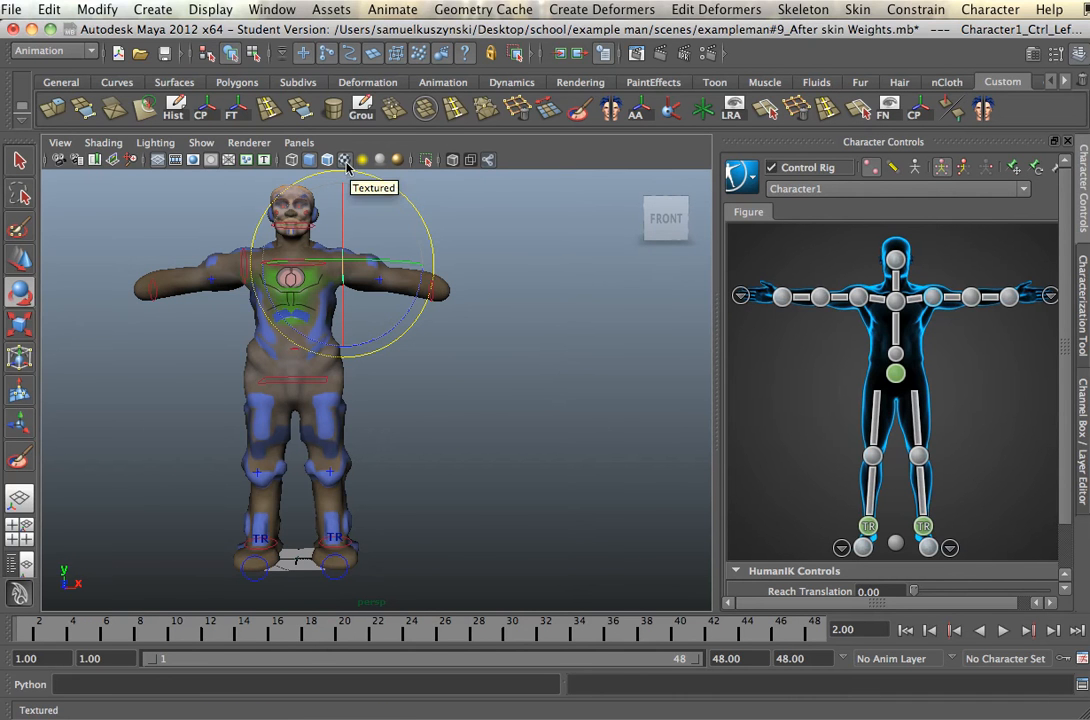
click(347, 162)
alt+drag(440, 384, 471, 391)
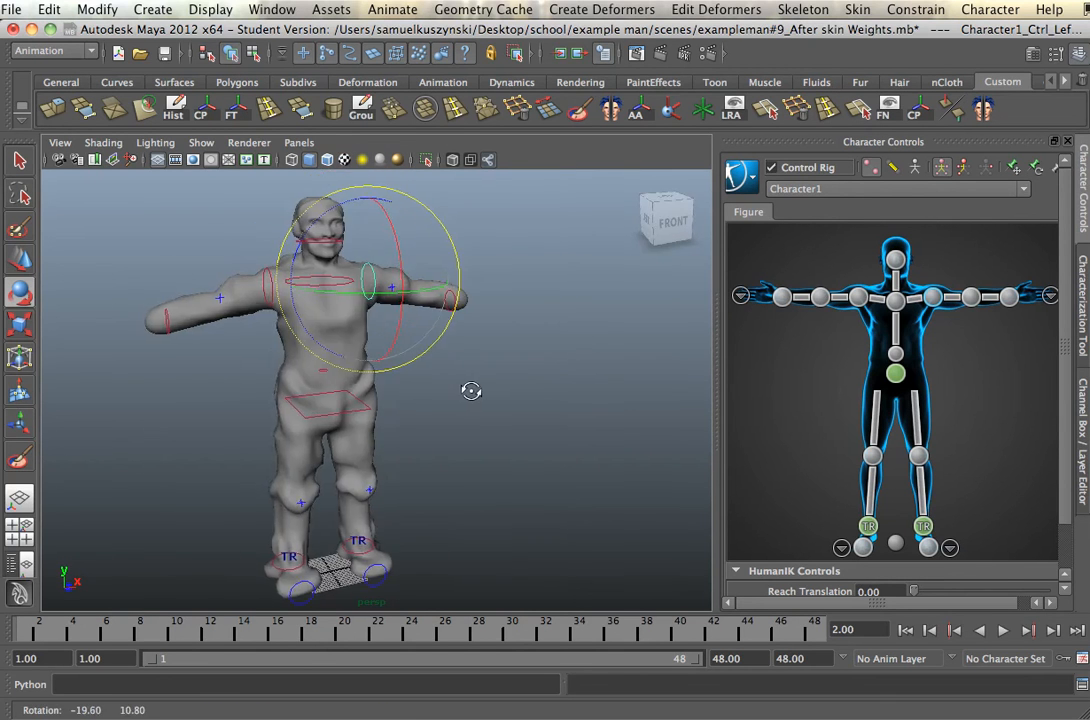
alt+drag(445, 341, 482, 348)
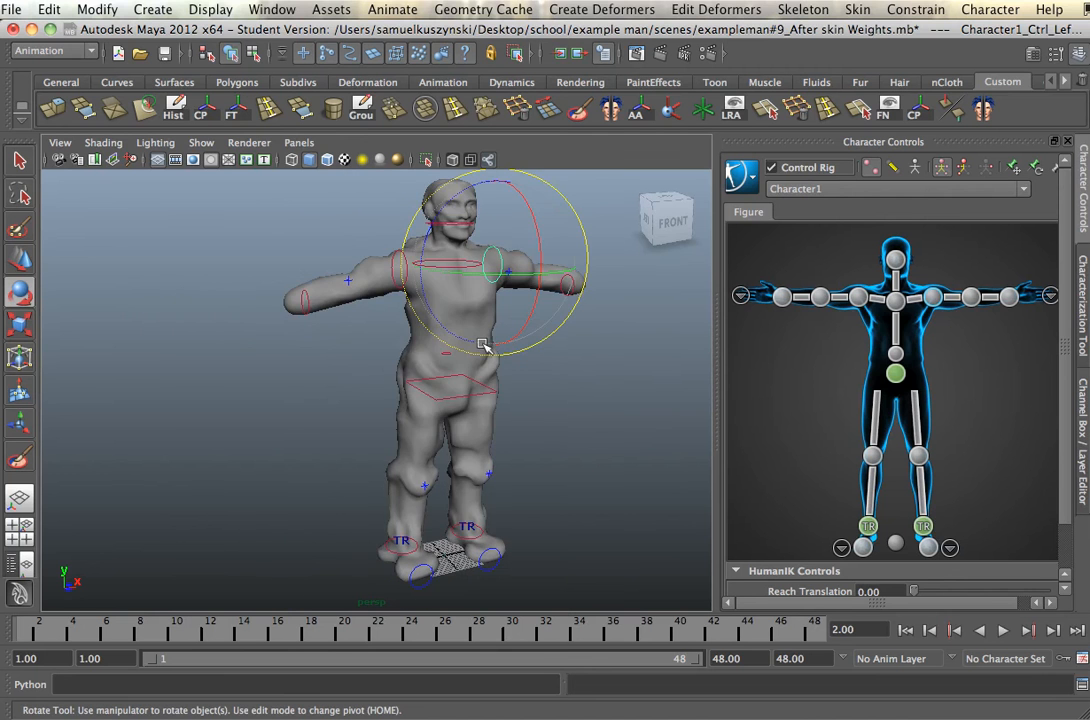
Select the character's body mesh and assign it to a new display layer
click(410, 355)
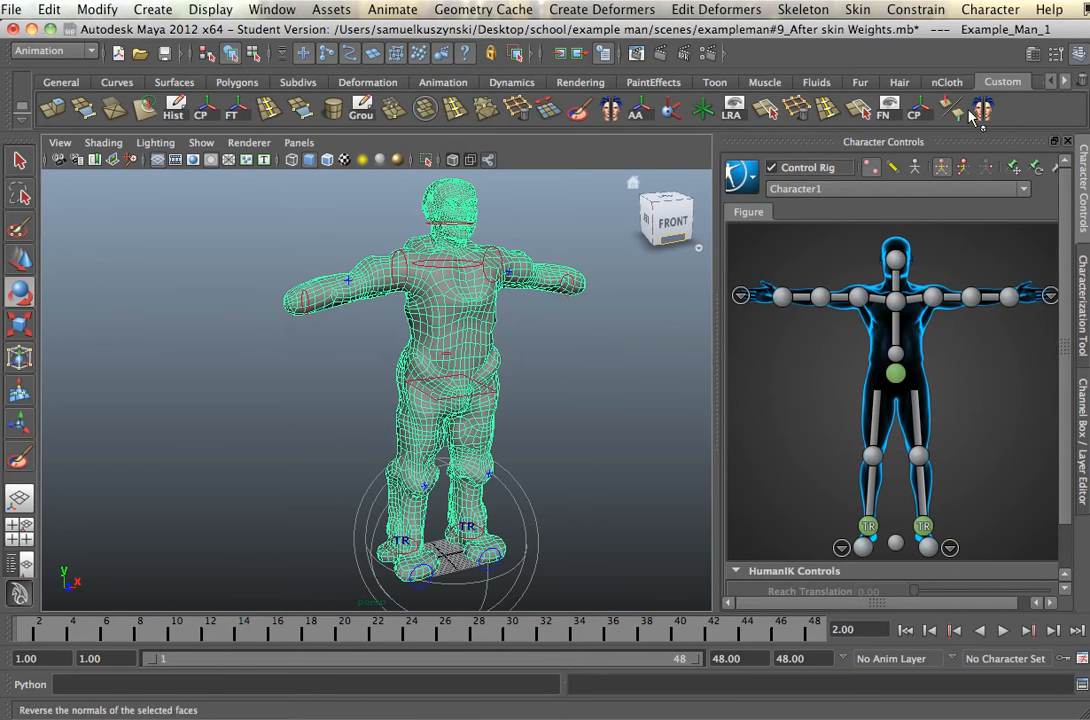
click(1080, 55)
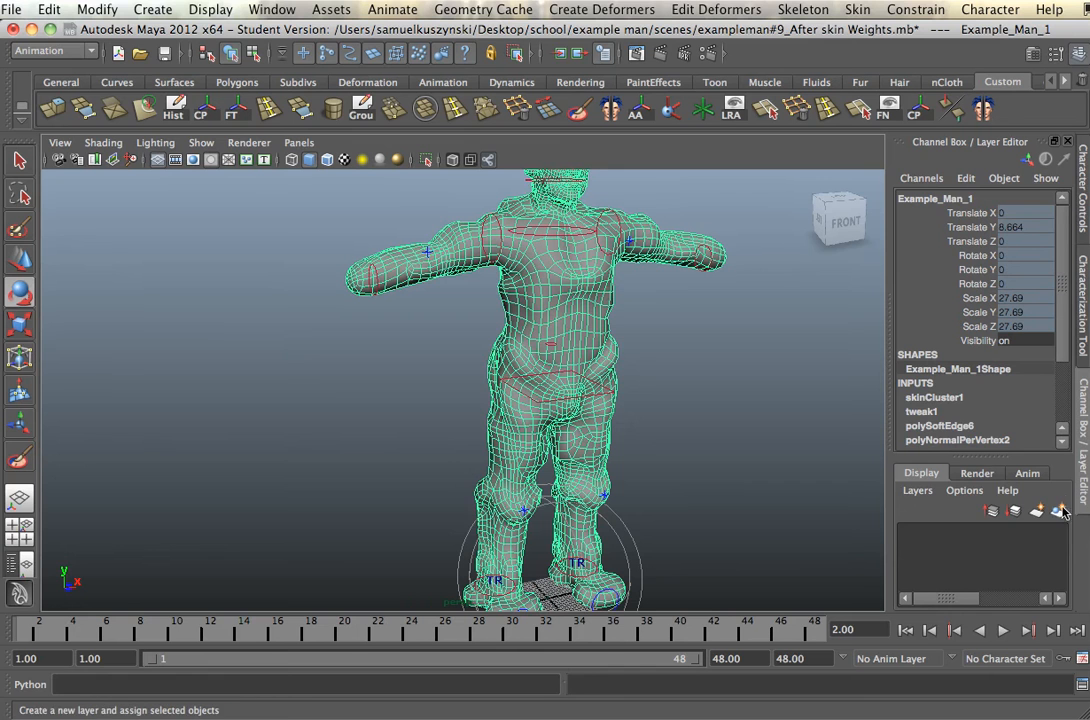
click(1040, 511)
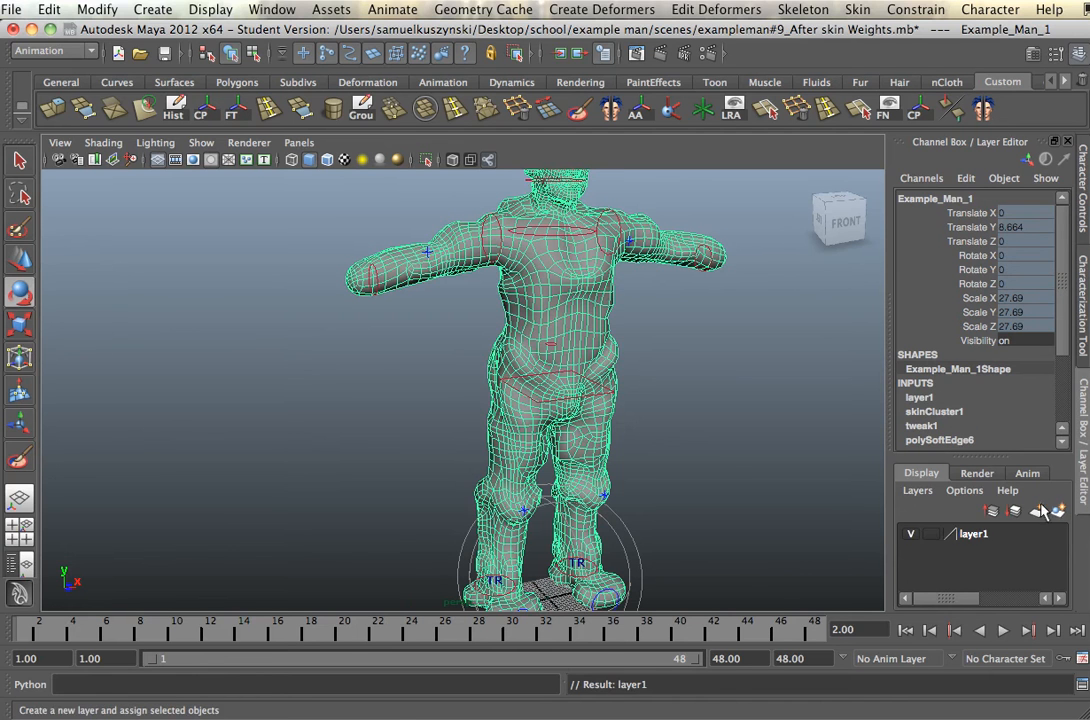
Rename the new display layer exampleMan and give it a dark blue colour
click(977, 537)
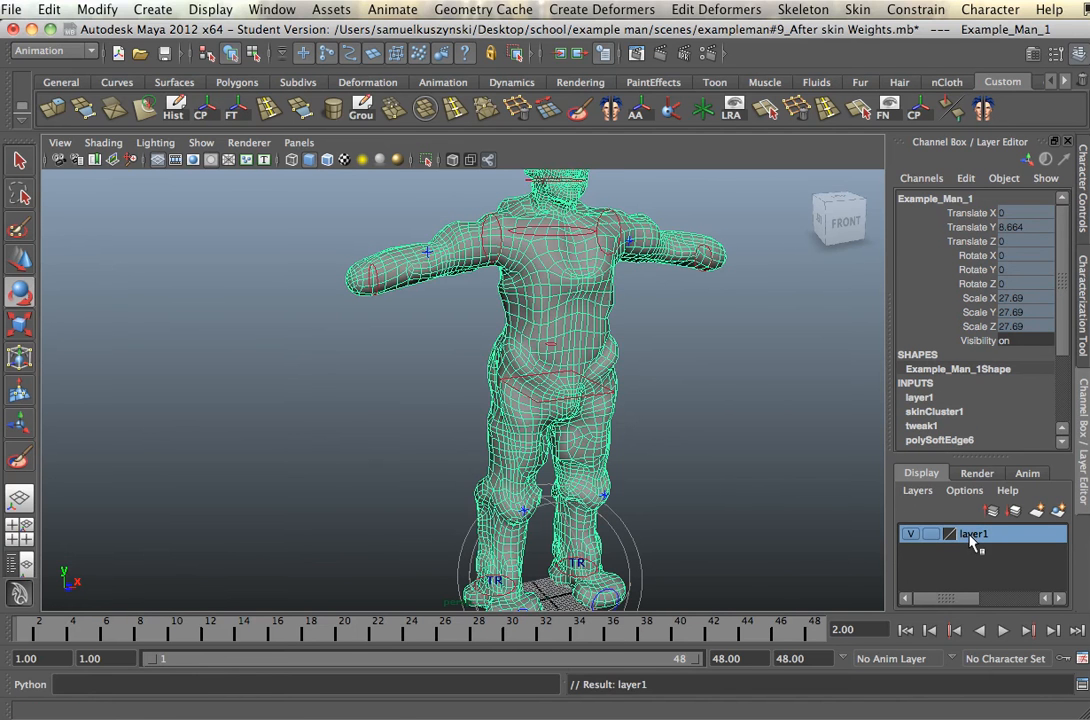
double_click(975, 538)
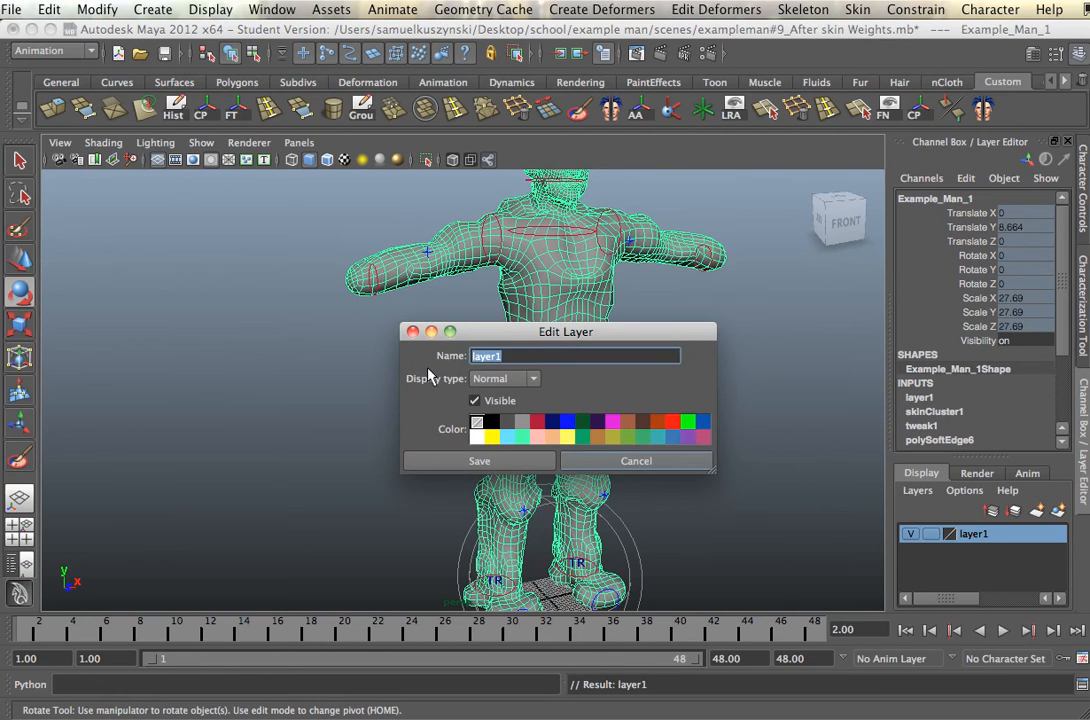
text(exampleMan)
click(557, 424)
click(500, 461)
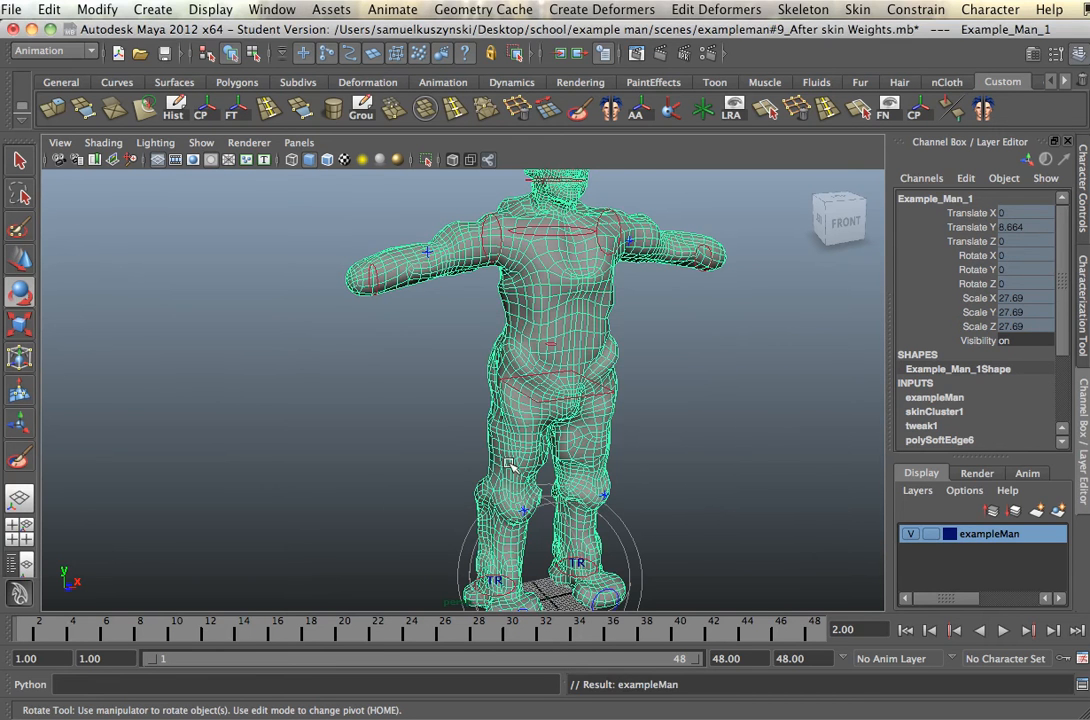
Hide the exampleMan layer and the control rig's IK effectors in the viewport
click(910, 536)
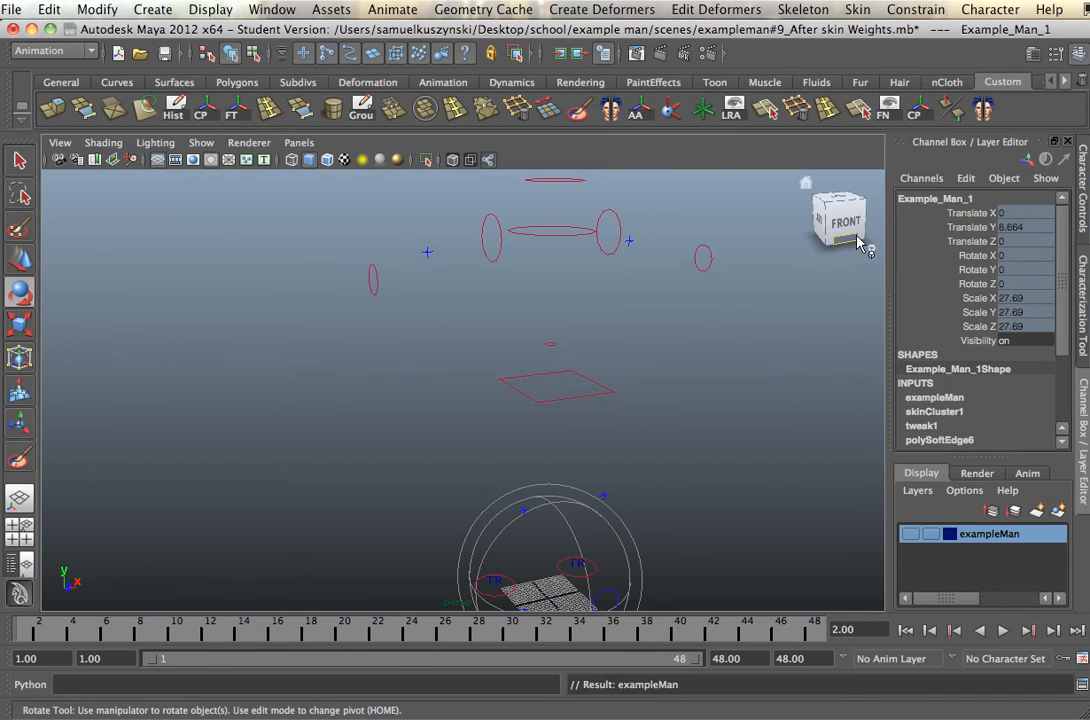
alt+middle_drag(752, 374, 736, 448)
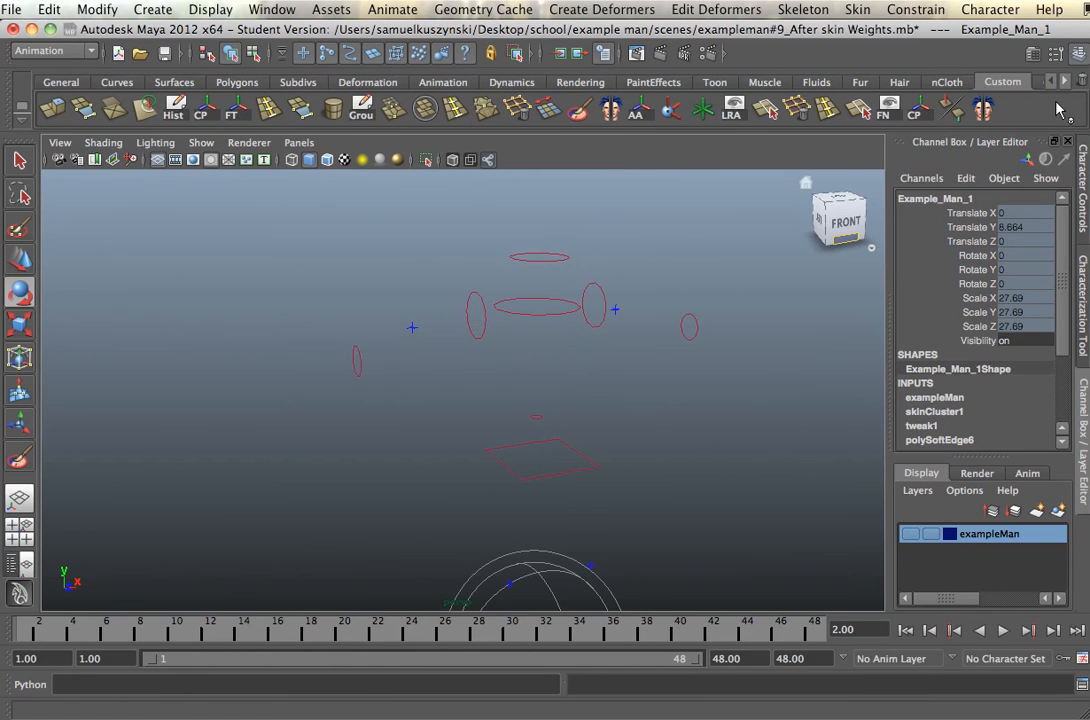
click(1083, 180)
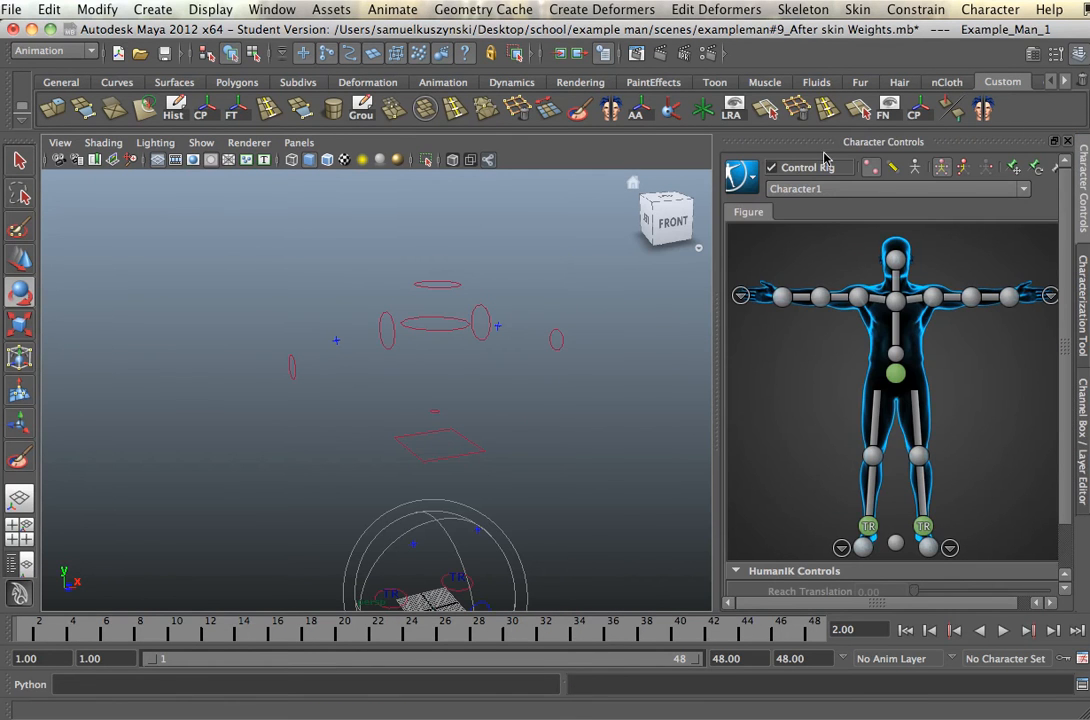
click(869, 170)
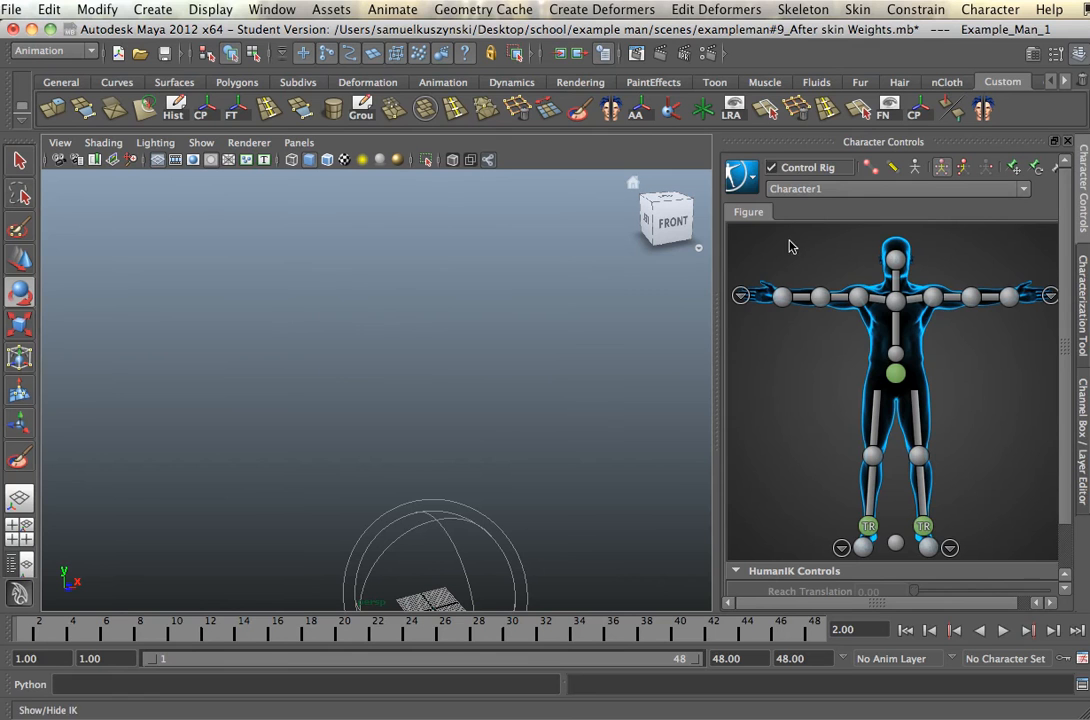
Create a new HumanIK character definition and rename it Mocap
click(1083, 320)
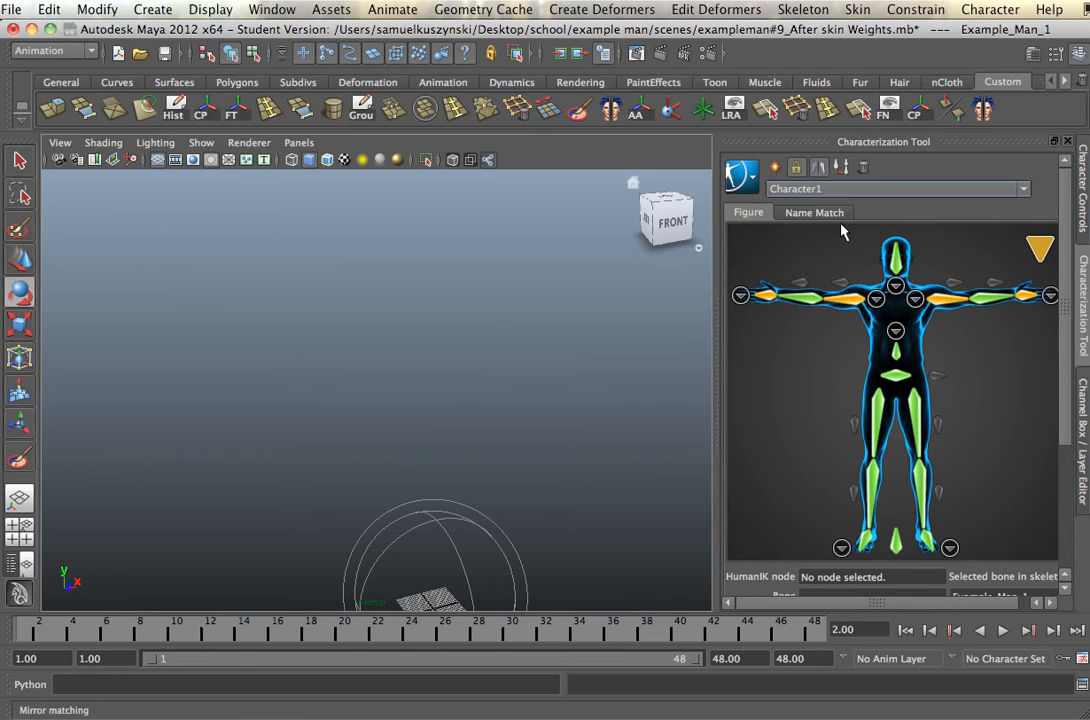
click(775, 171)
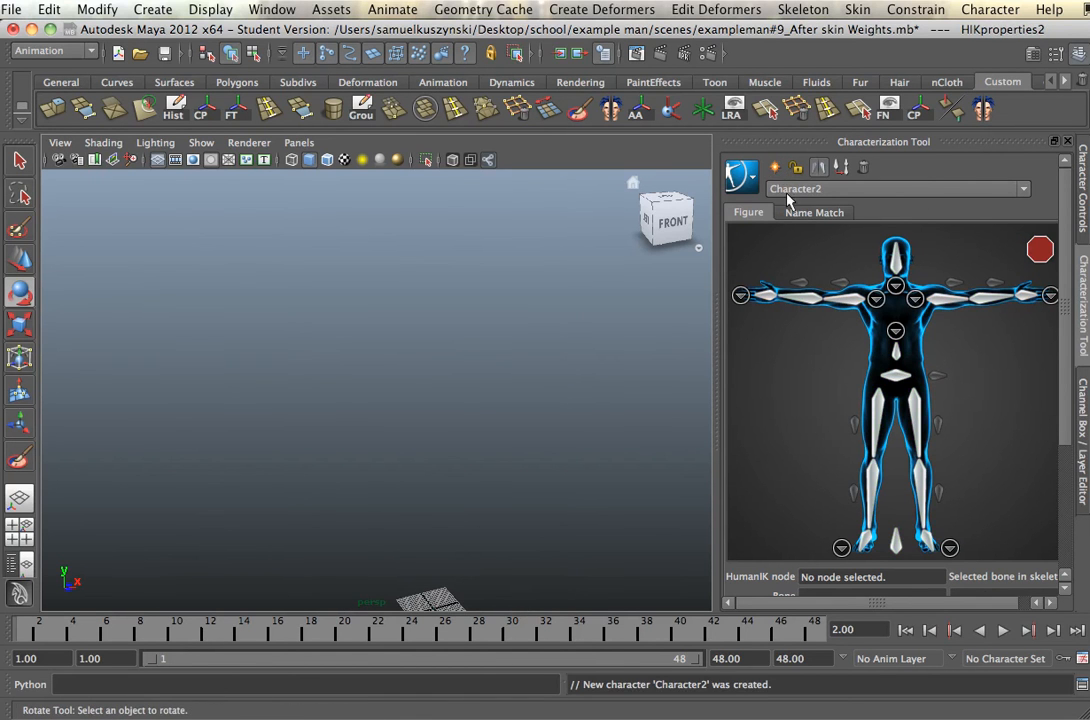
click(743, 177)
mouse_move(783, 193)
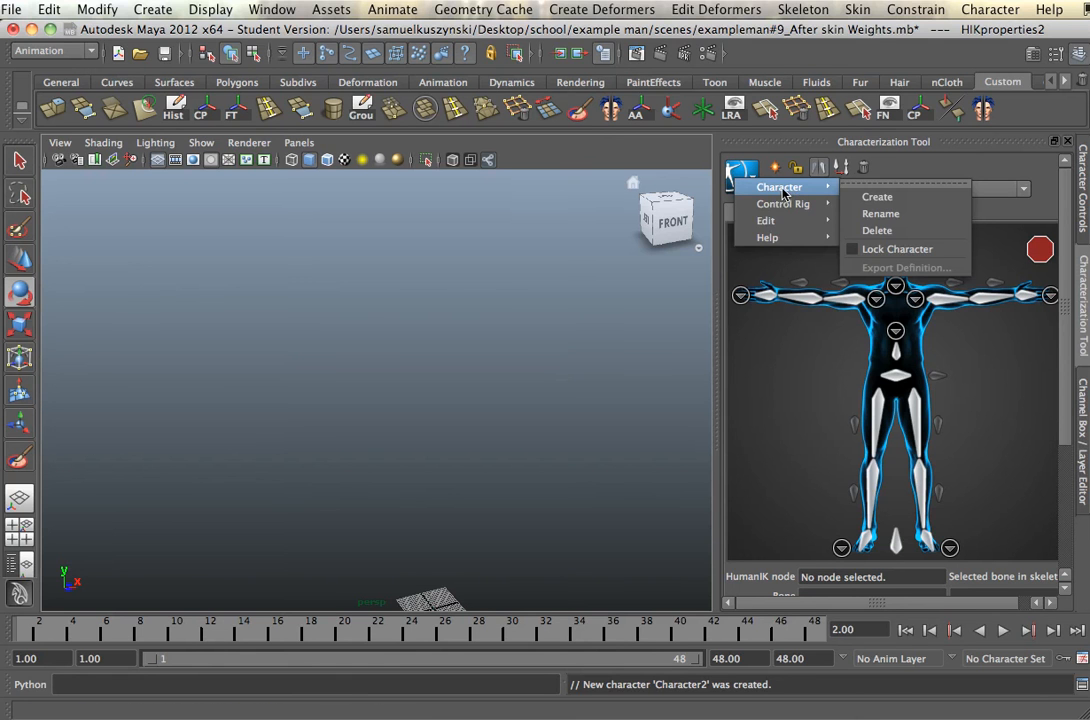
click(882, 214)
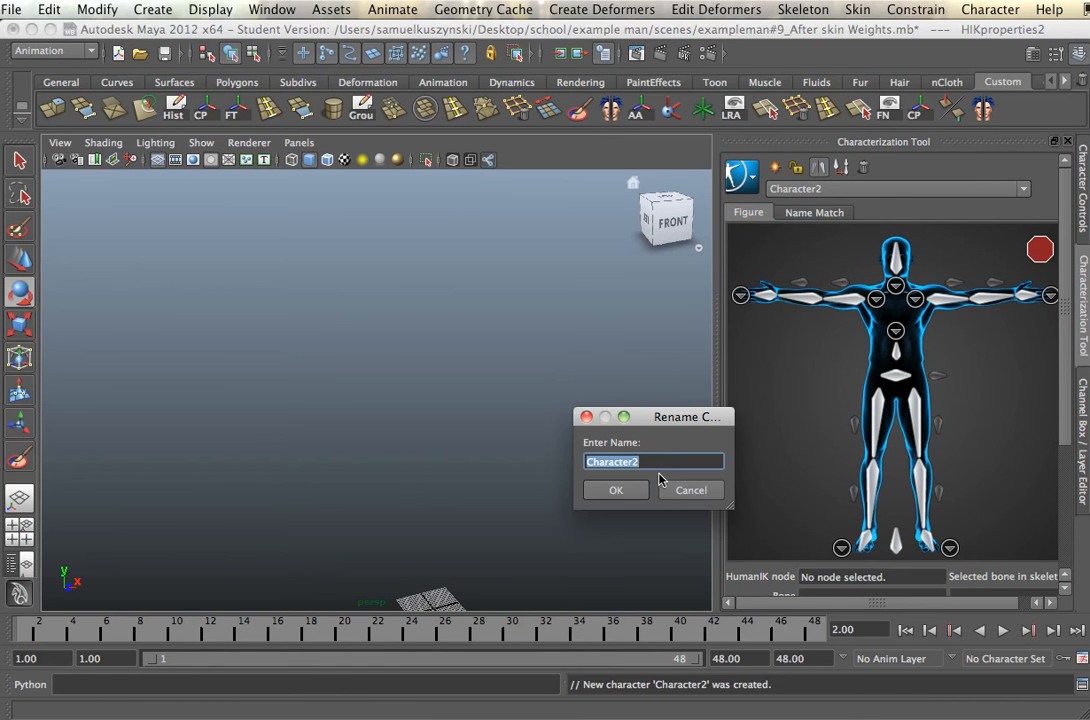
text(f)
click(617, 493)
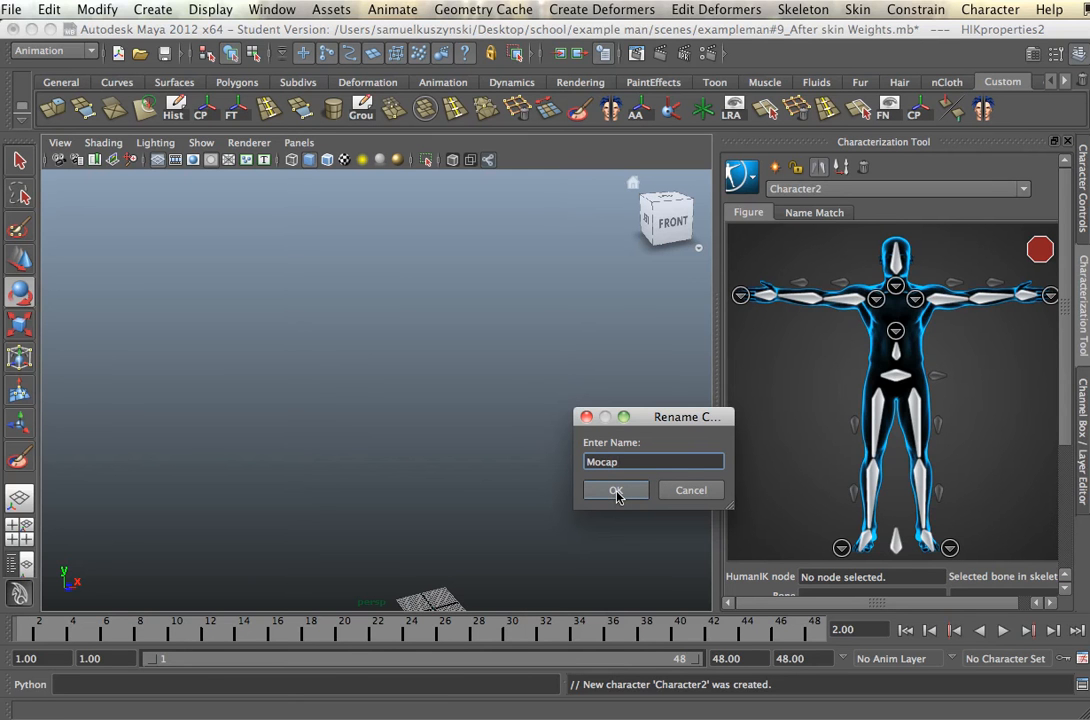
click(616, 495)
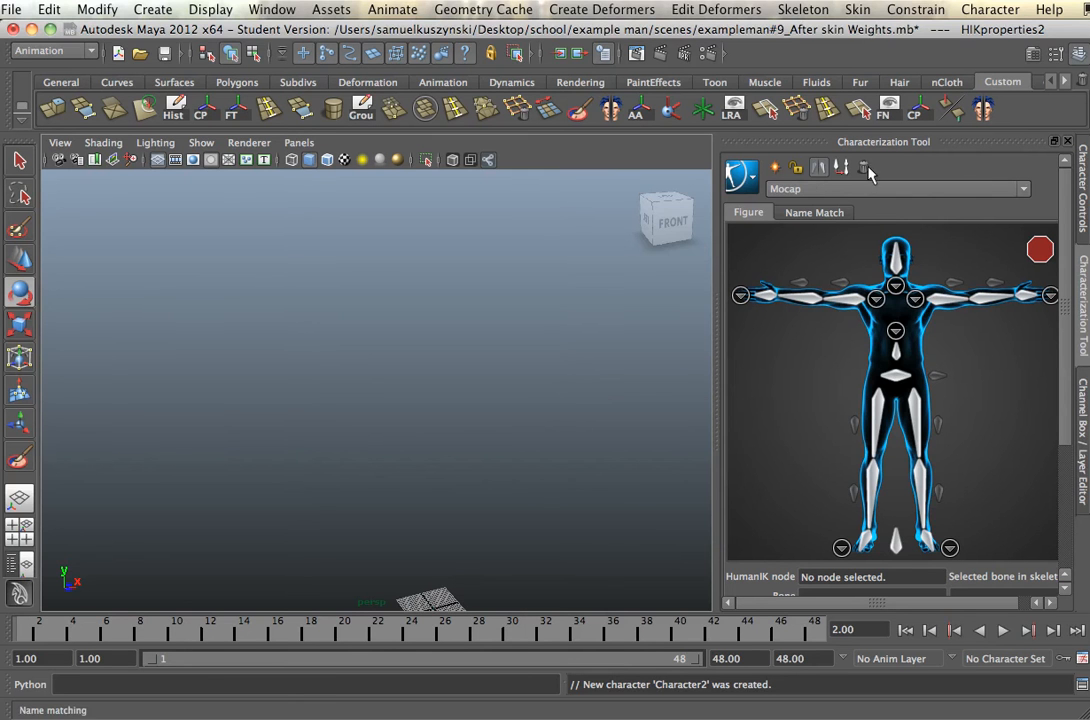
Set the animation start and playback start to 0, and make frame 0 the current frame
scroll(594, 366, down, 8)
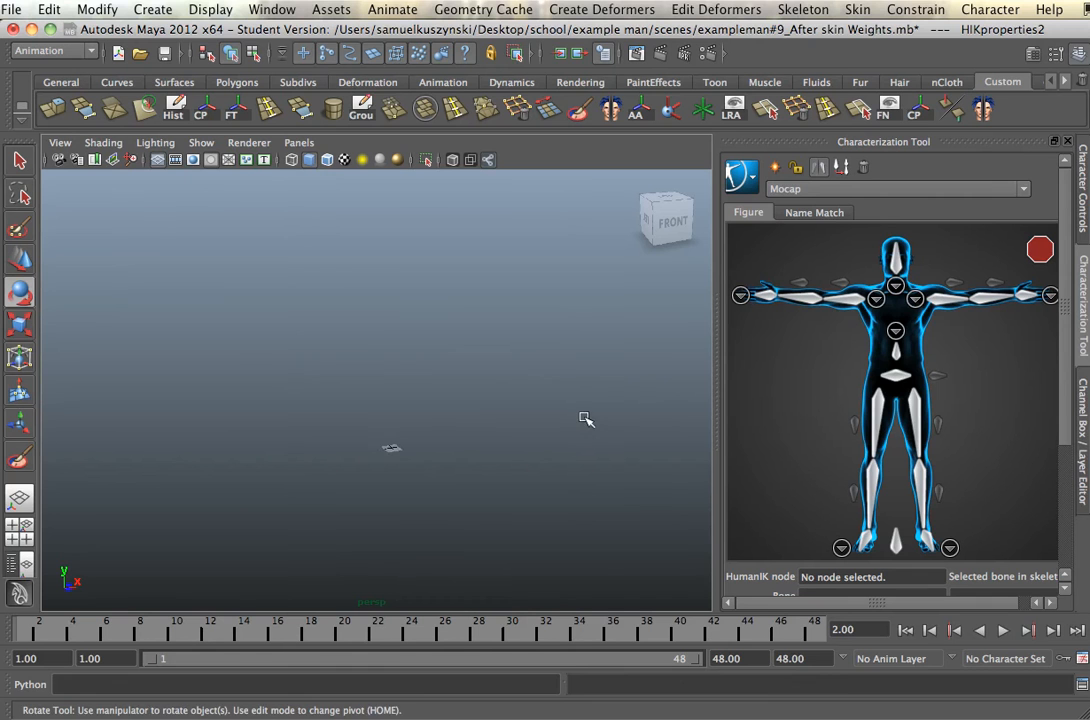
alt+middle_drag(513, 328, 502, 363)
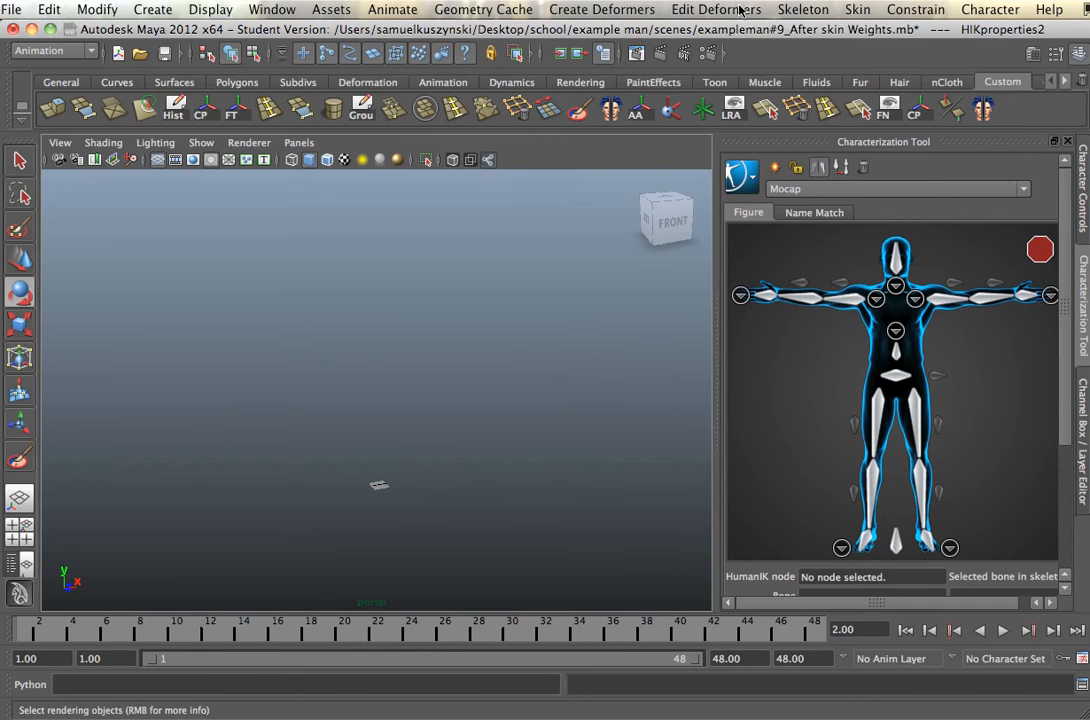
click(27, 658)
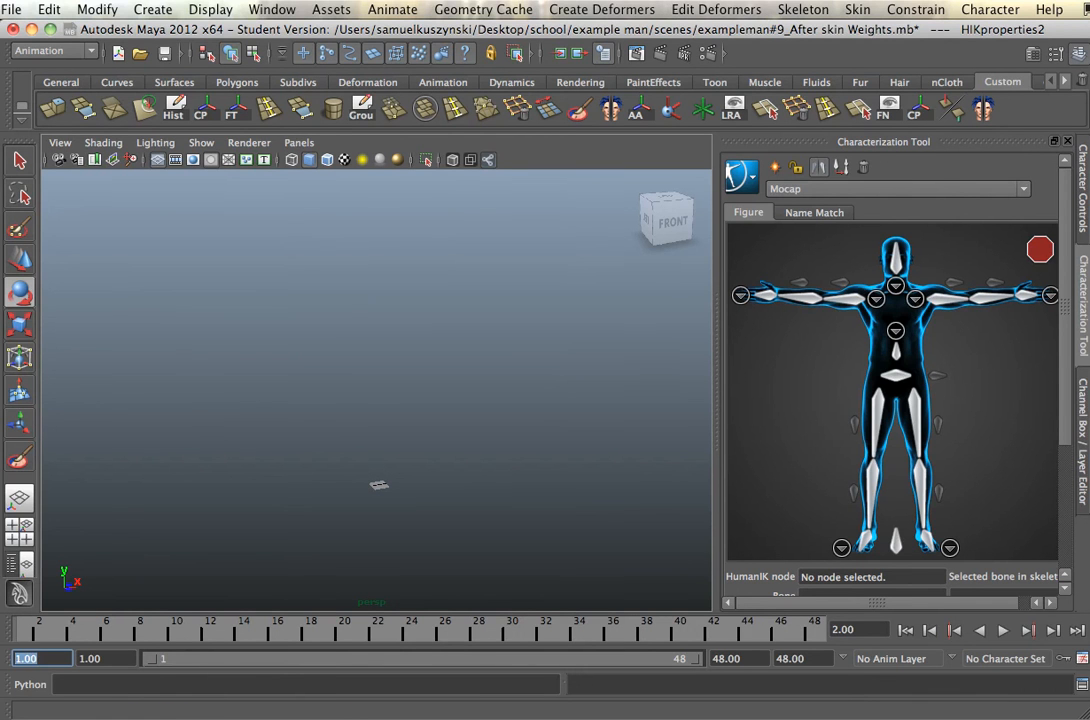
text(0)
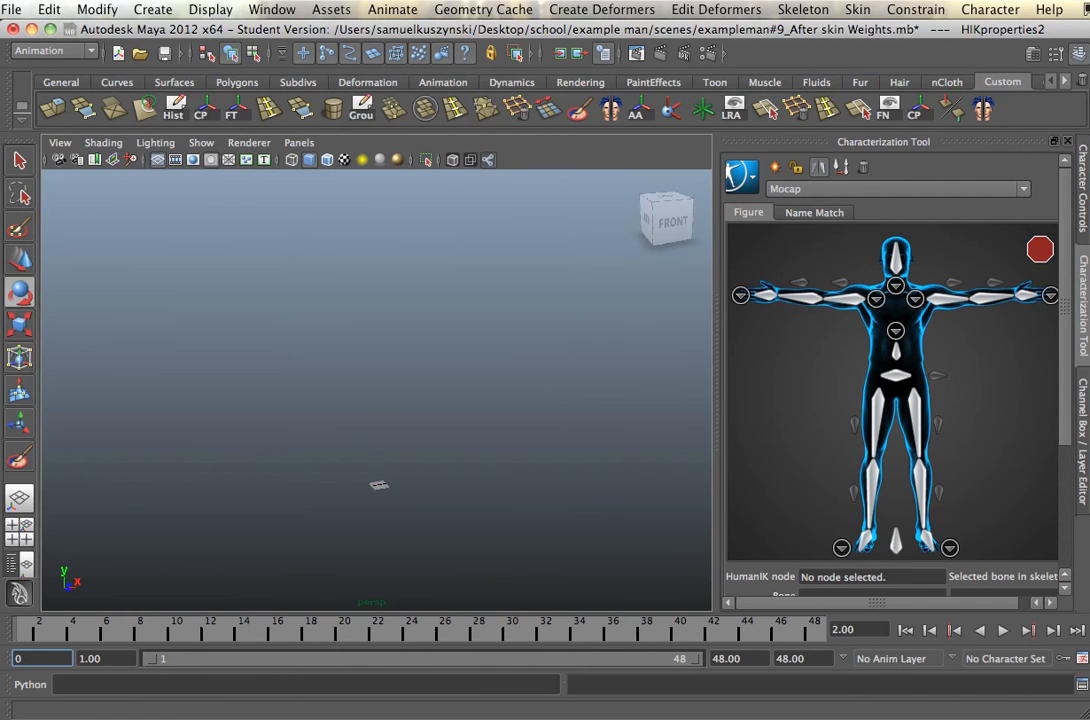
click(105, 658)
text(0)
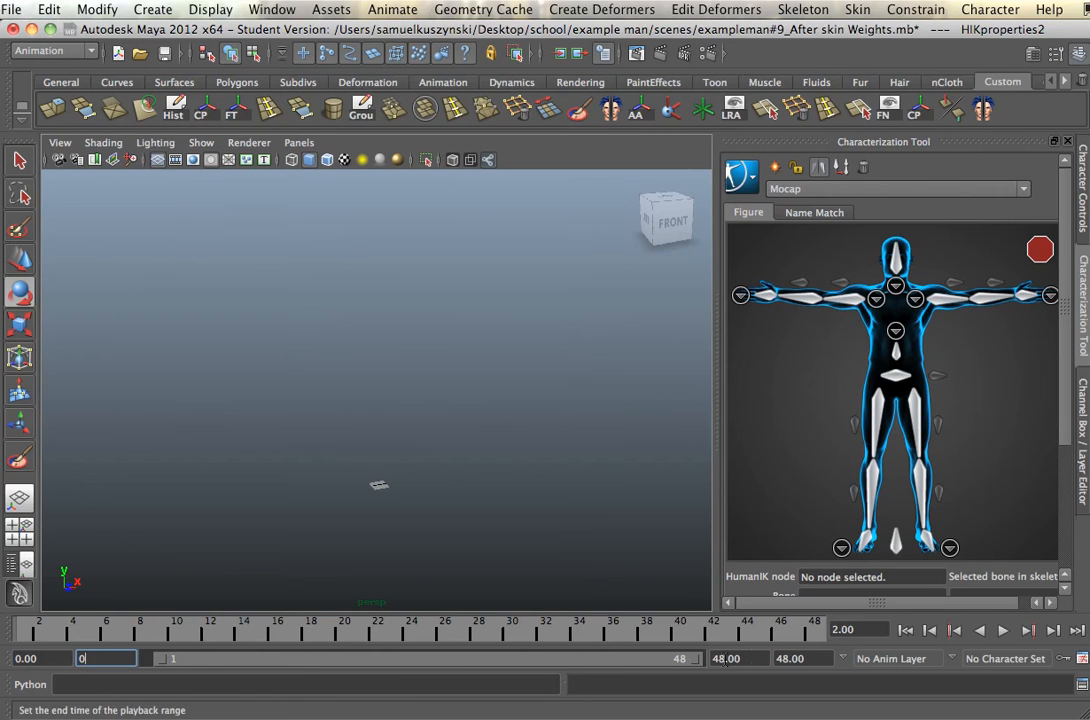
click(857, 630)
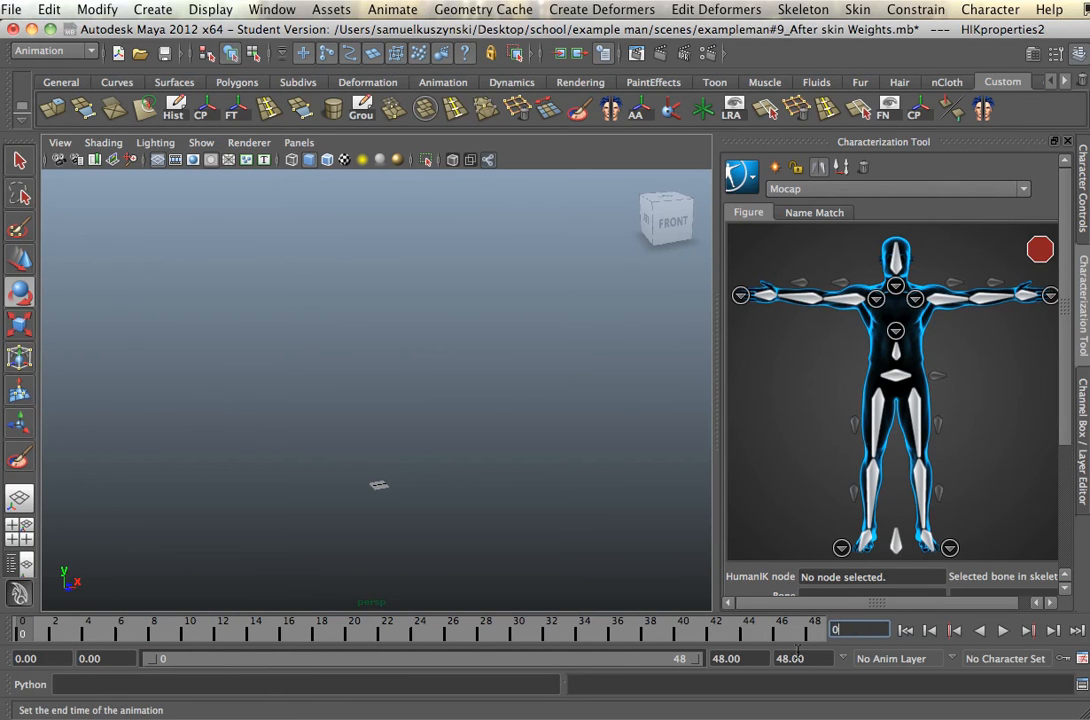
key(Return)
mouse_move(425, 468)
alt+mouse_down()
mouse_move(431, 440)
mouse_move(446, 462)
alt+mouse_up()
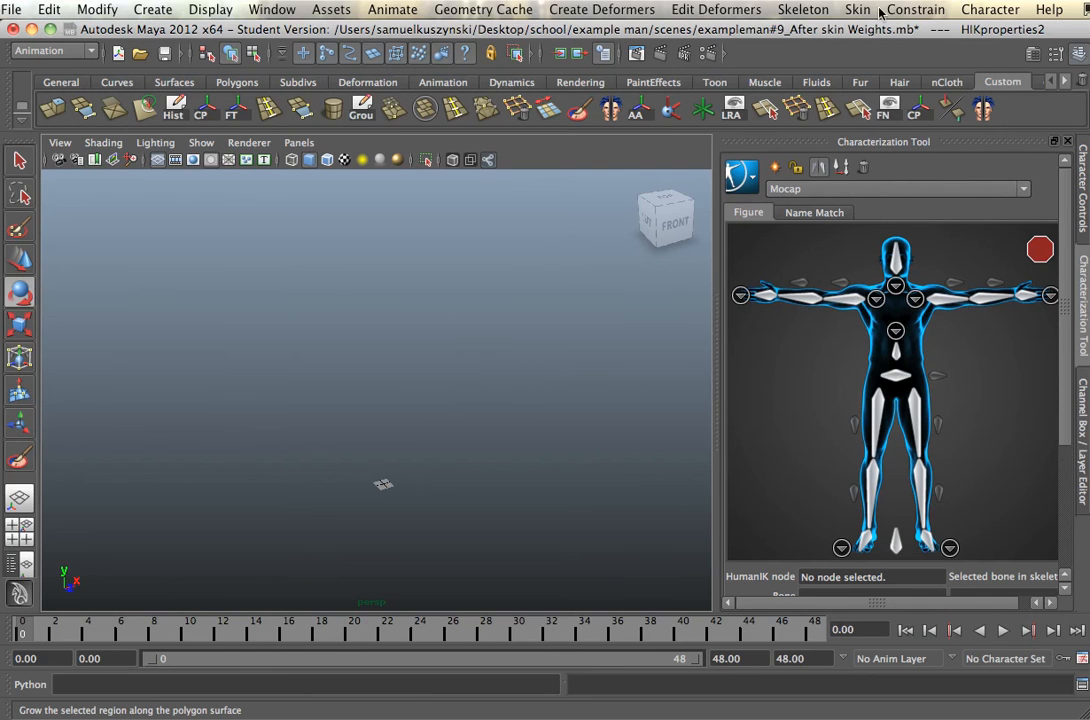
Open the Visor and show its Mocap Examples library
click(265, 9)
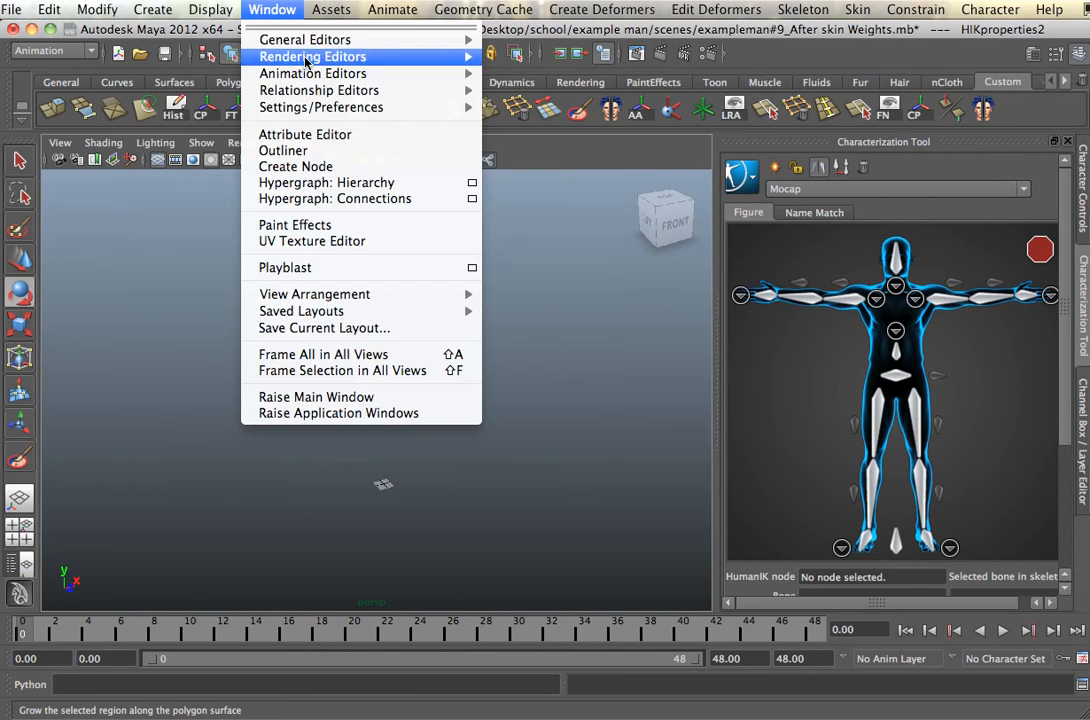
mouse_move(400, 40)
click(525, 96)
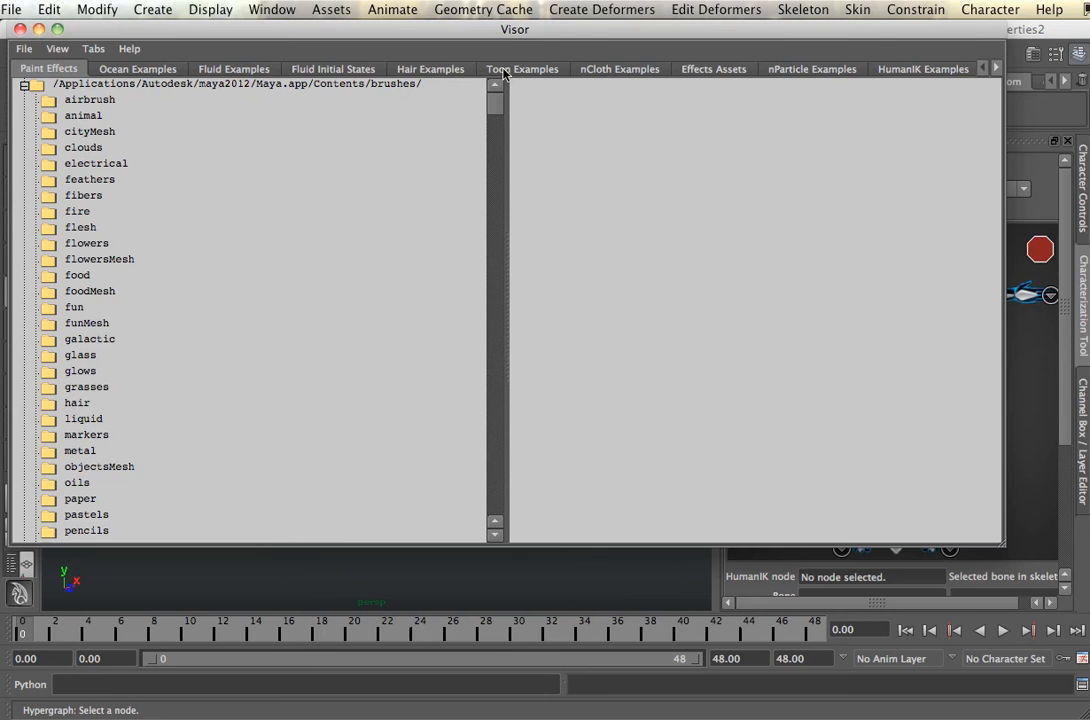
click(995, 69)
click(995, 69)
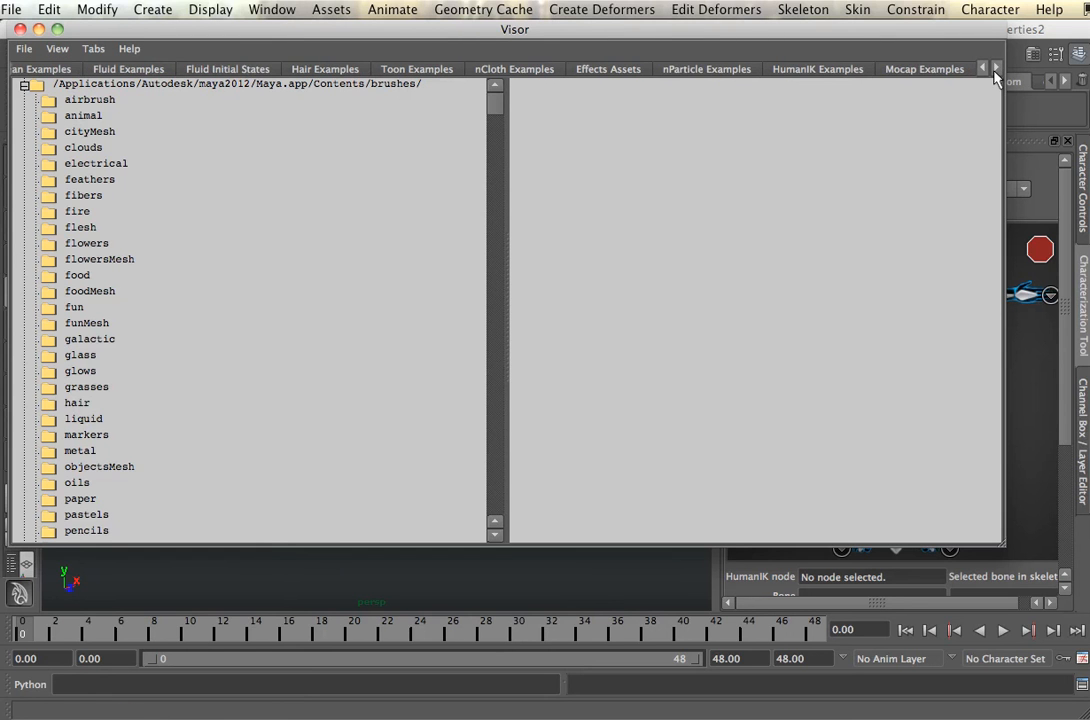
click(932, 70)
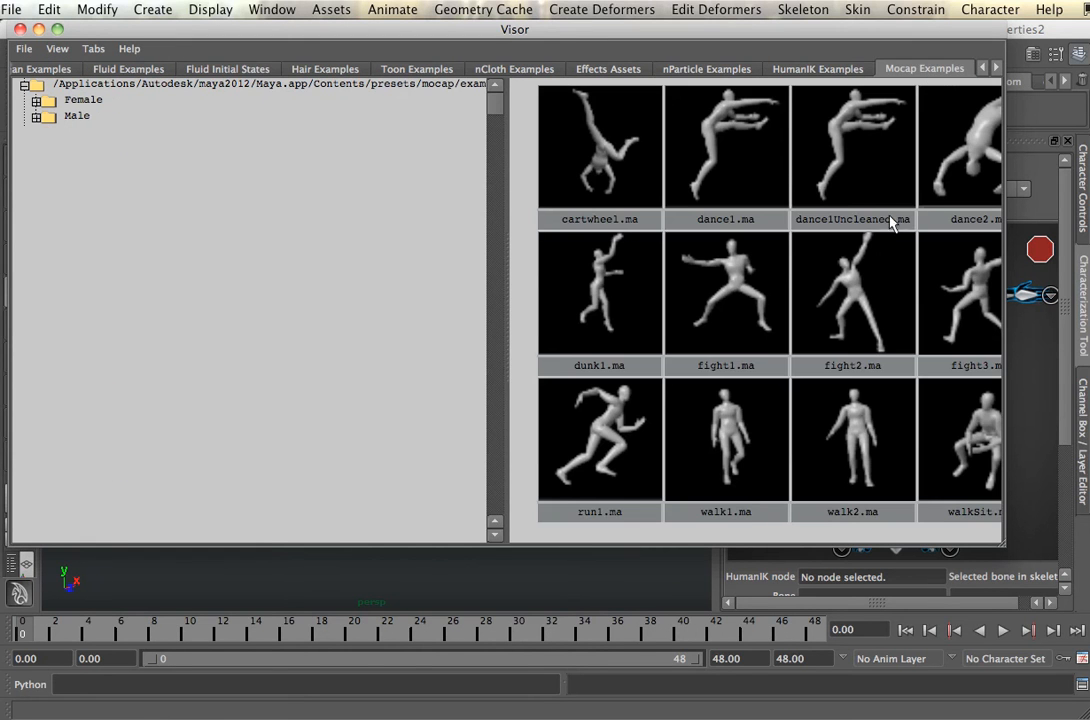
Import the fight1.ma motion capture example into the scene, close the Visor and bring the imported figure into view
click(730, 305)
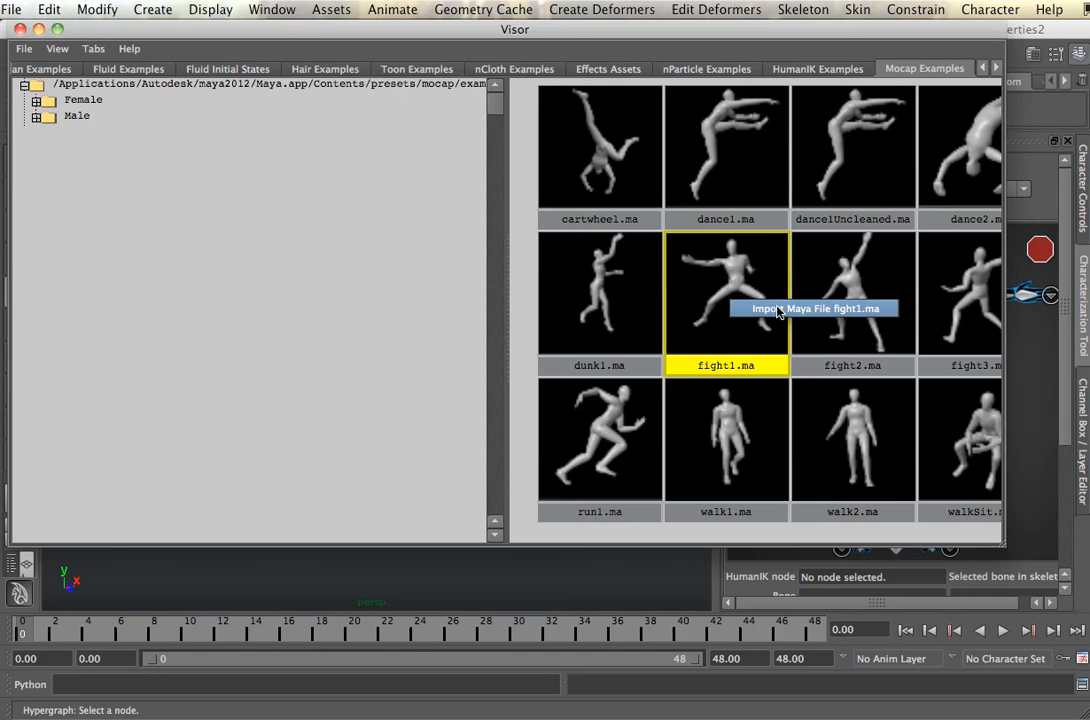
click(778, 310)
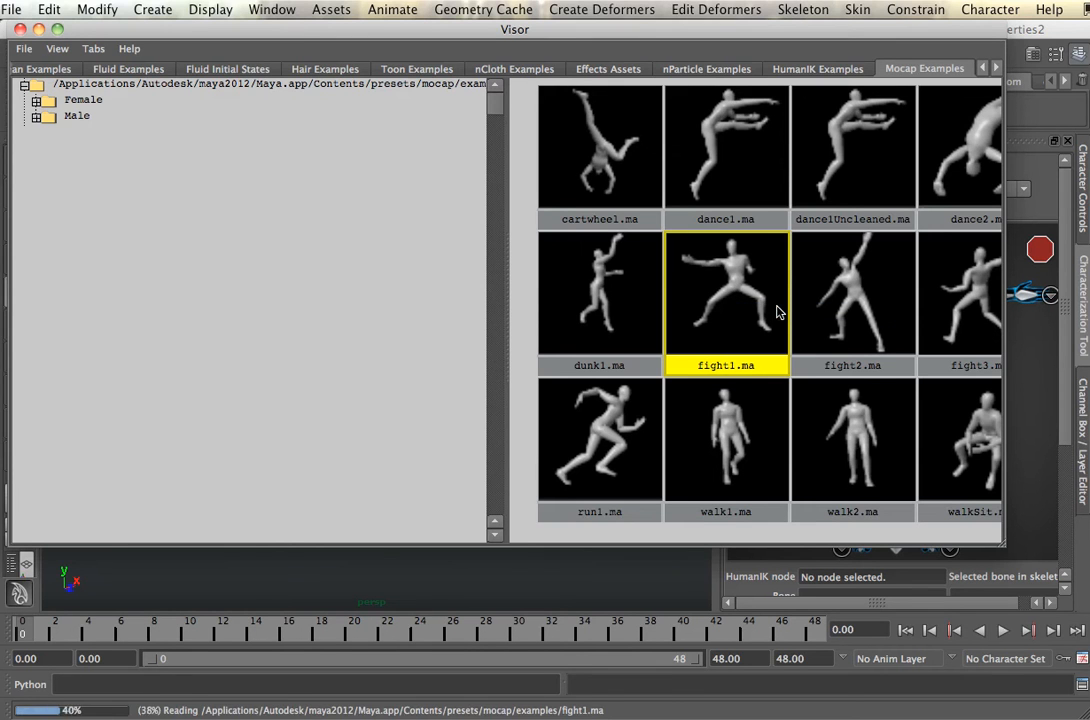
click(19, 31)
alt+middle_drag(465, 376, 494, 302)
alt+right_drag(494, 302, 523, 474)
alt+middle_drag(504, 397, 495, 435)
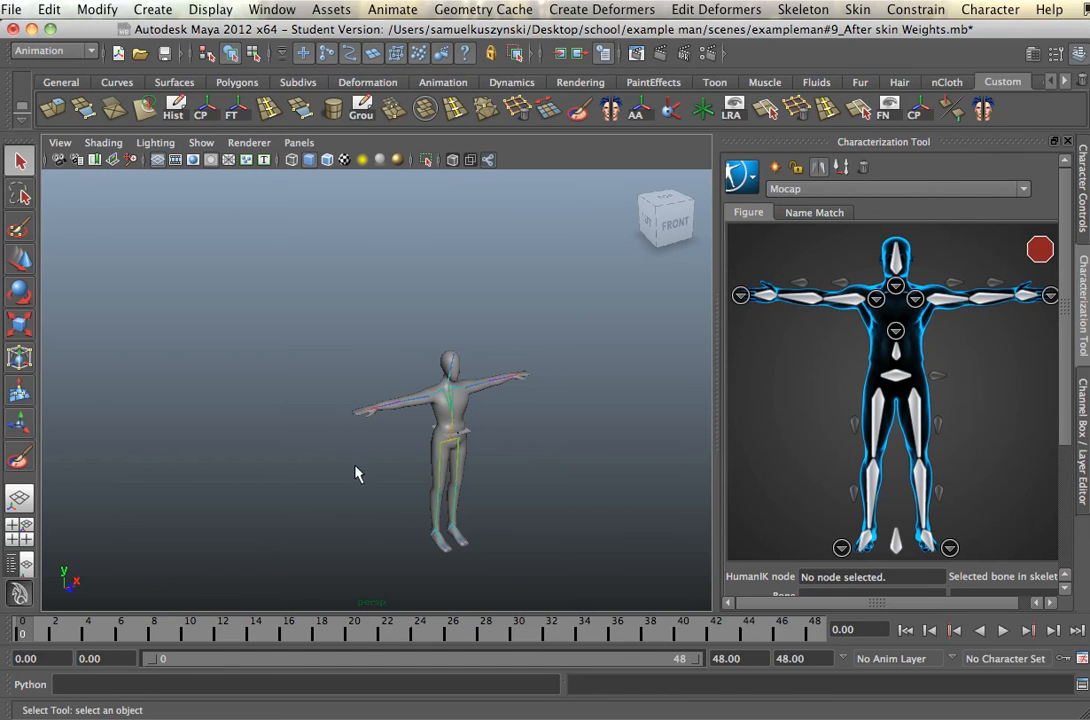
Hide the fight1_skin mesh of the imported figure
click(447, 418)
click(443, 418)
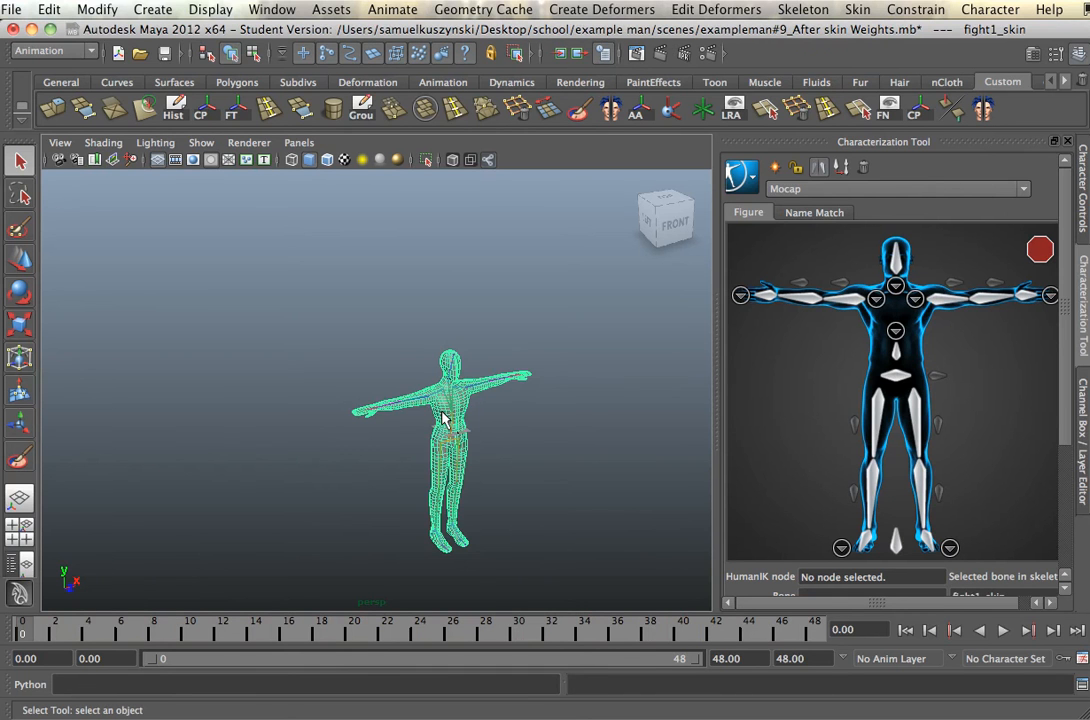
key(ctrl+h)
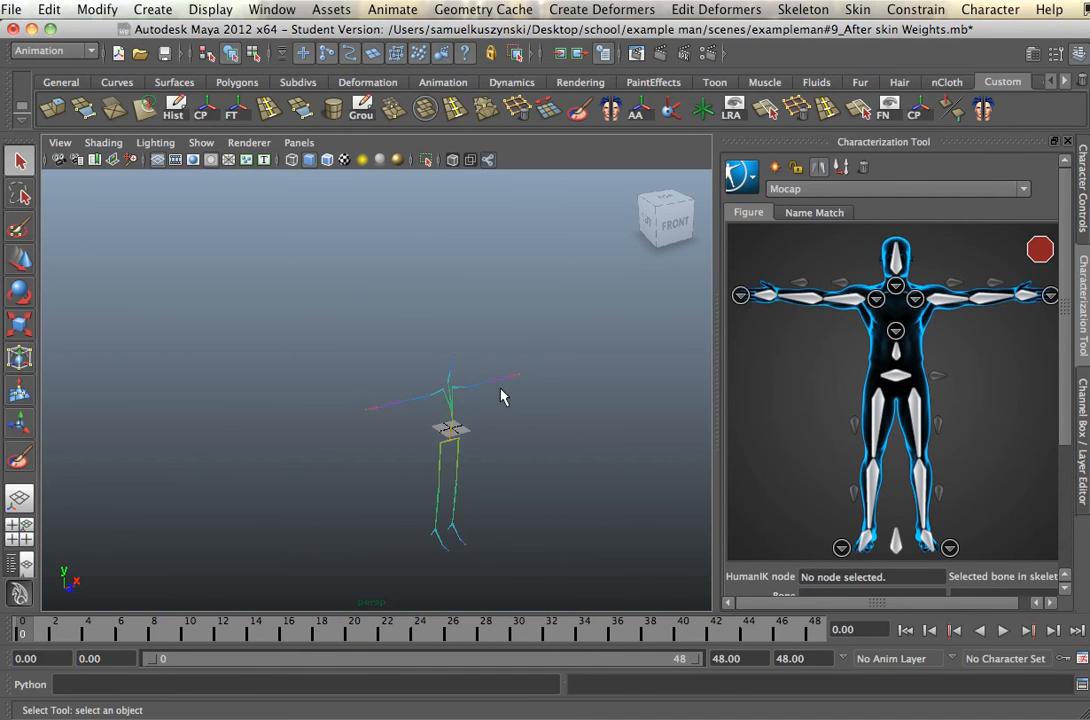
Scrub through the animation to preview the mocap skeleton's fight motion, and return to frame 0
drag(39, 632, 305, 625)
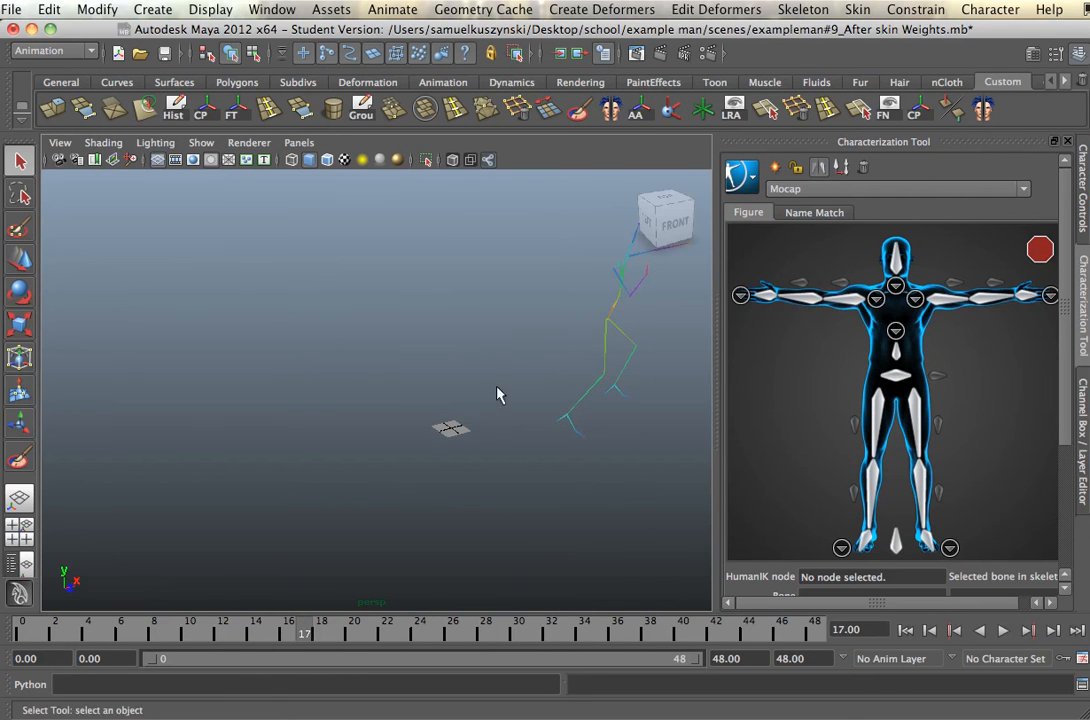
alt+drag(499, 394, 421, 322)
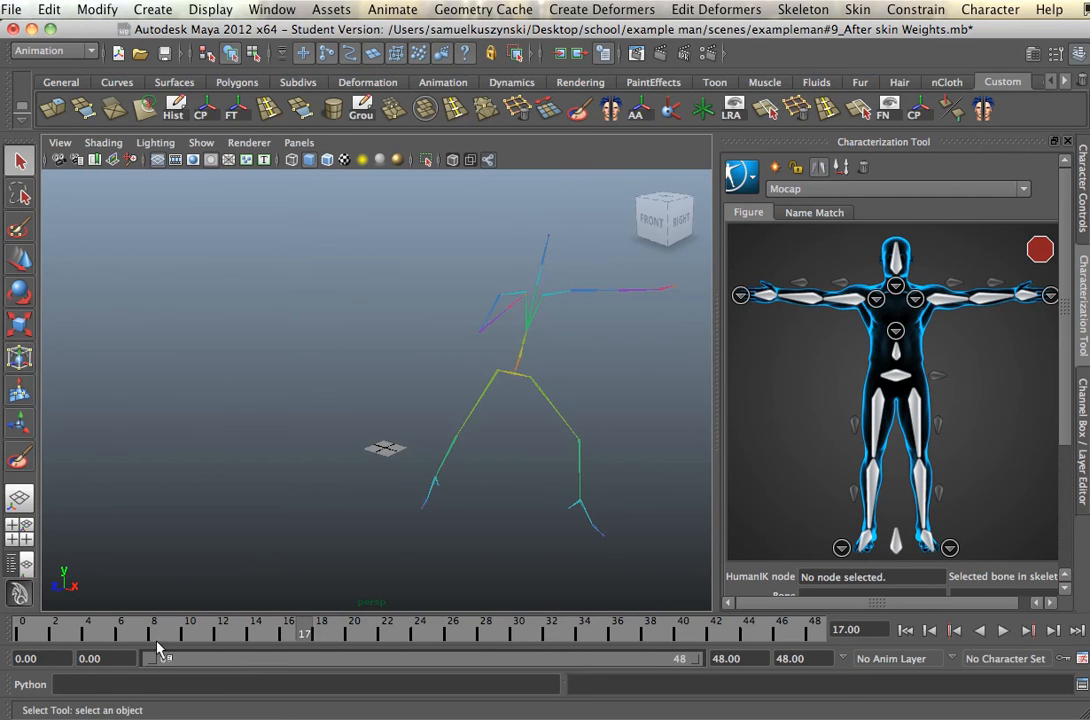
drag(224, 630, 272, 630)
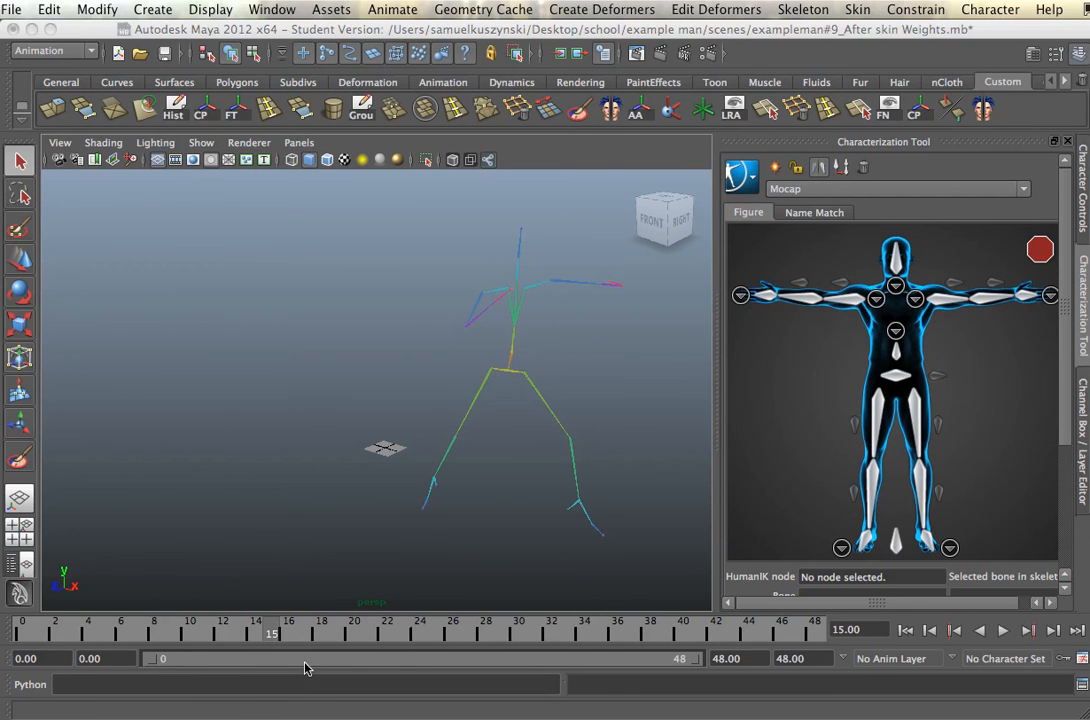
drag(268, 637, 16, 647)
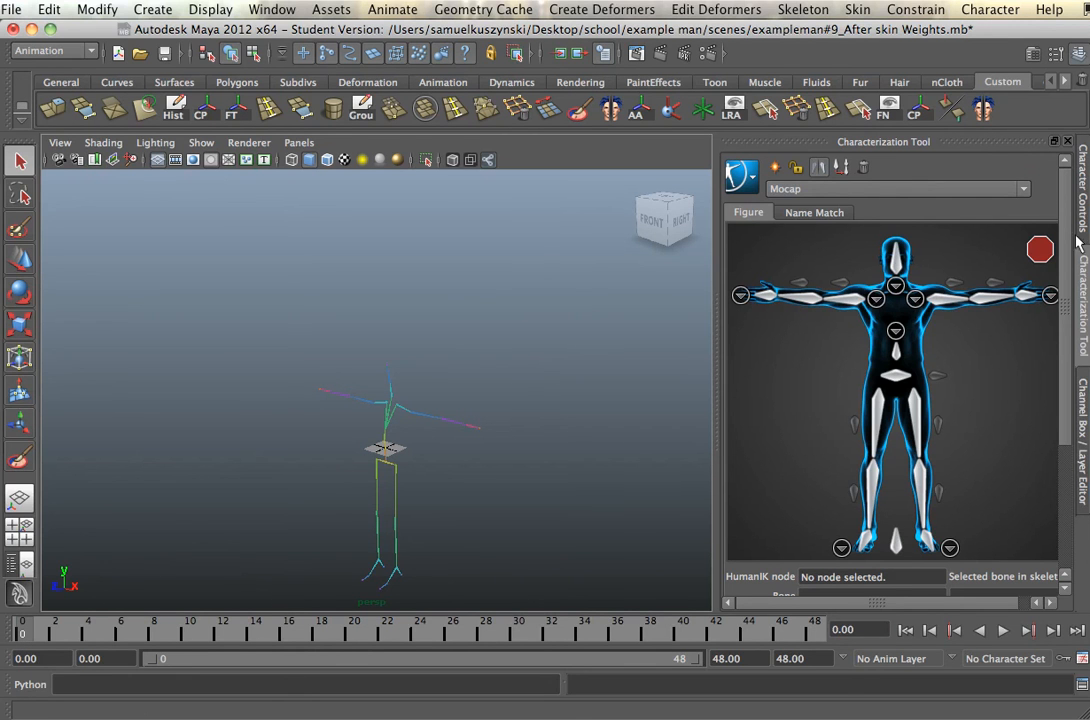
Switch the Character Controls to Character1 and display its skeleton to compare it with the mocap skeleton
click(1081, 190)
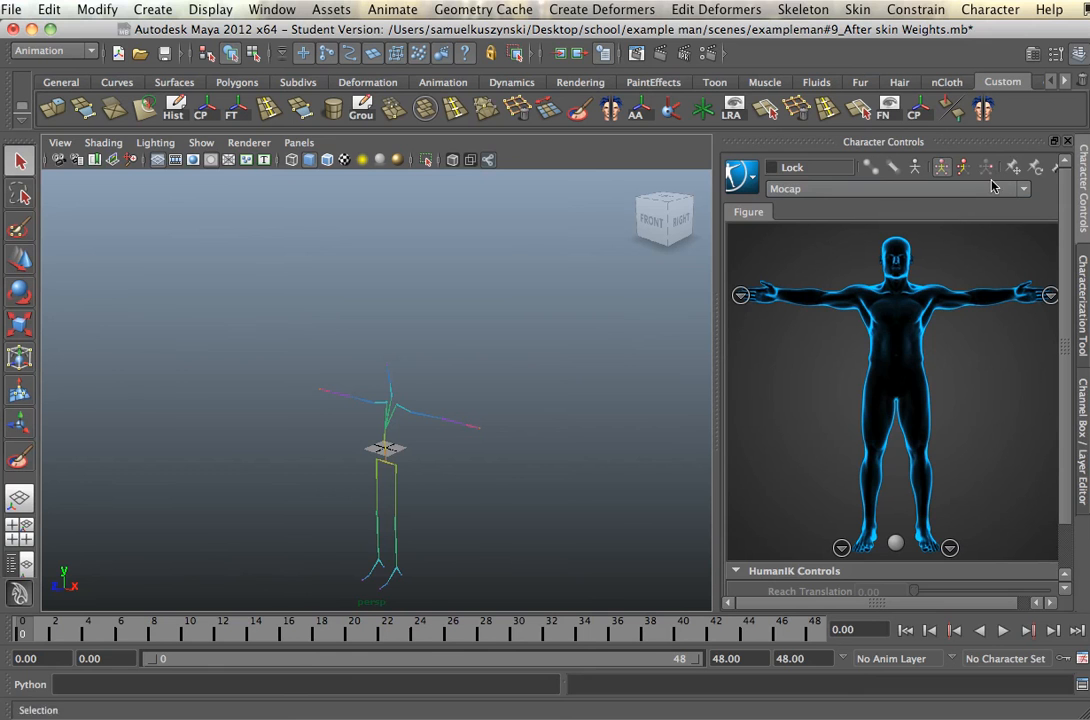
click(1026, 192)
click(973, 216)
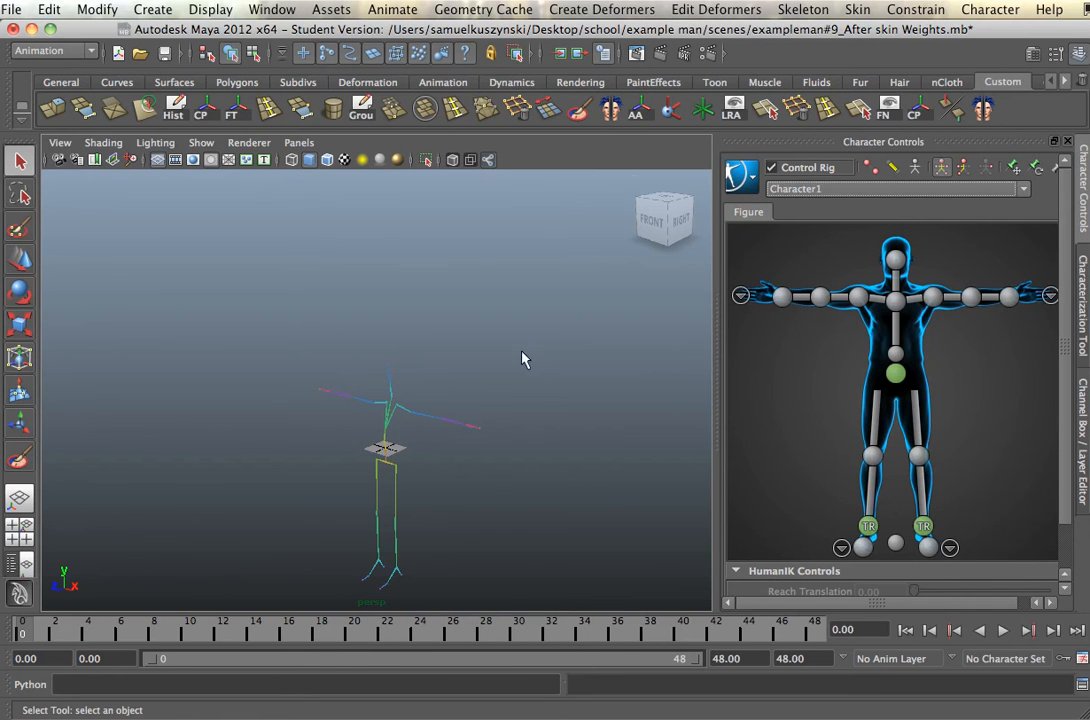
click(873, 168)
click(873, 168)
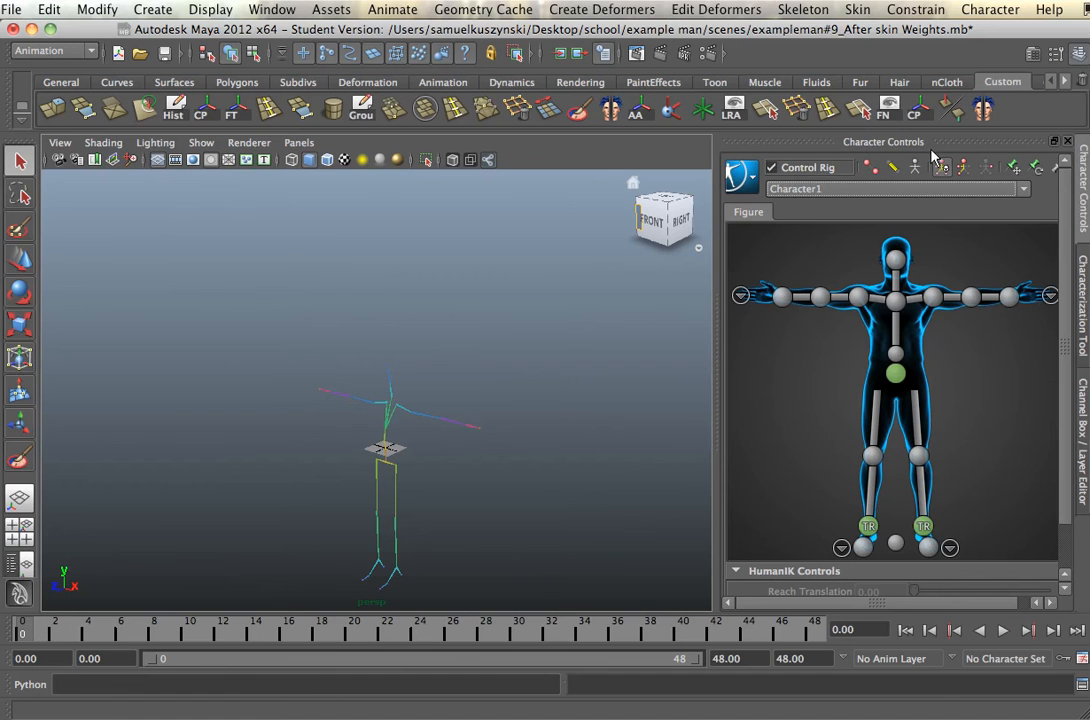
click(914, 168)
mouse_move(467, 440)
alt+mouse_down()
mouse_move(440, 428)
mouse_move(472, 423)
alt+mouse_up()
alt+right_drag(472, 423, 519, 463)
alt+middle_drag(541, 365, 555, 443)
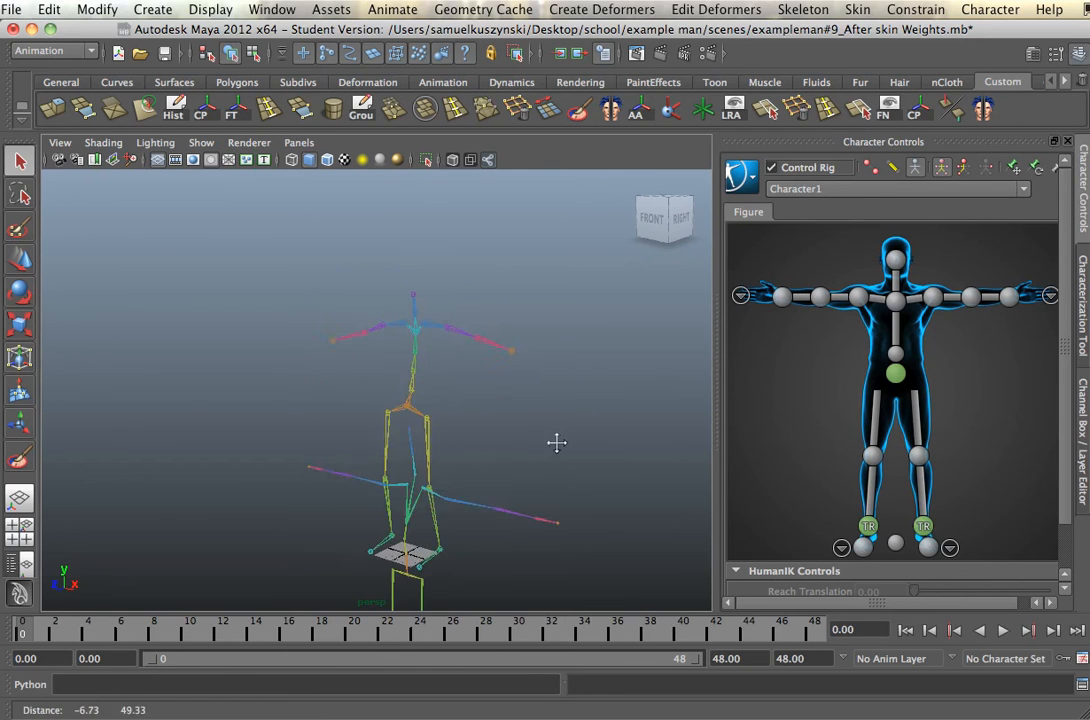
alt+right_drag(555, 443, 586, 478)
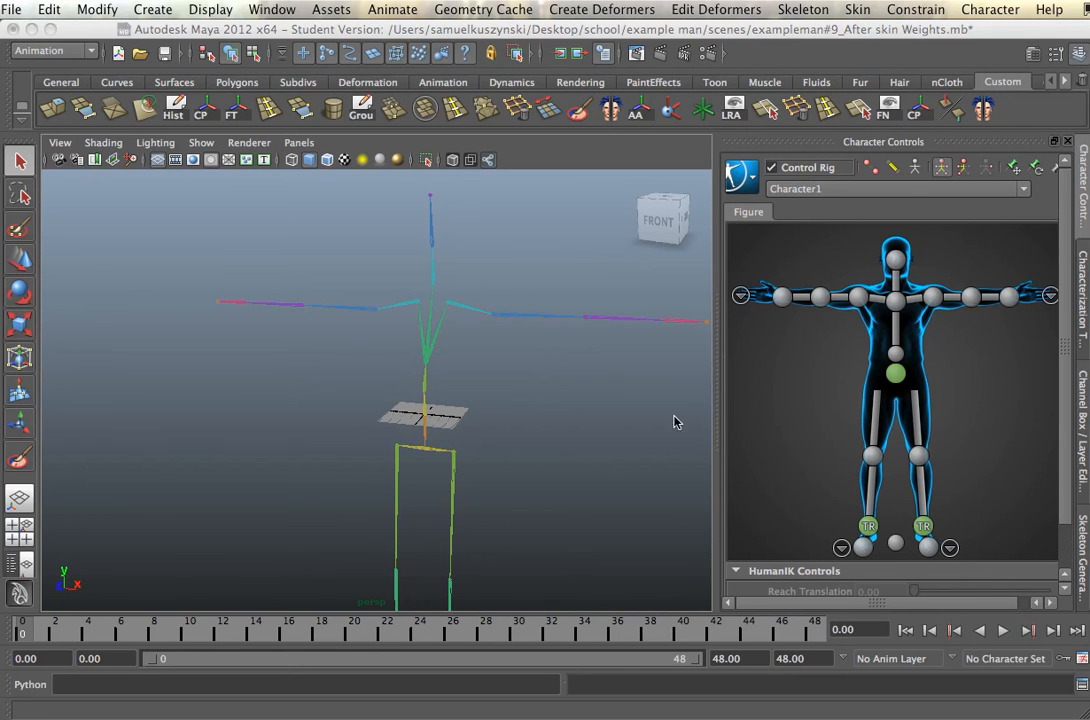
Show the Characterization Tool and make Mocap the active character
click(1079, 306)
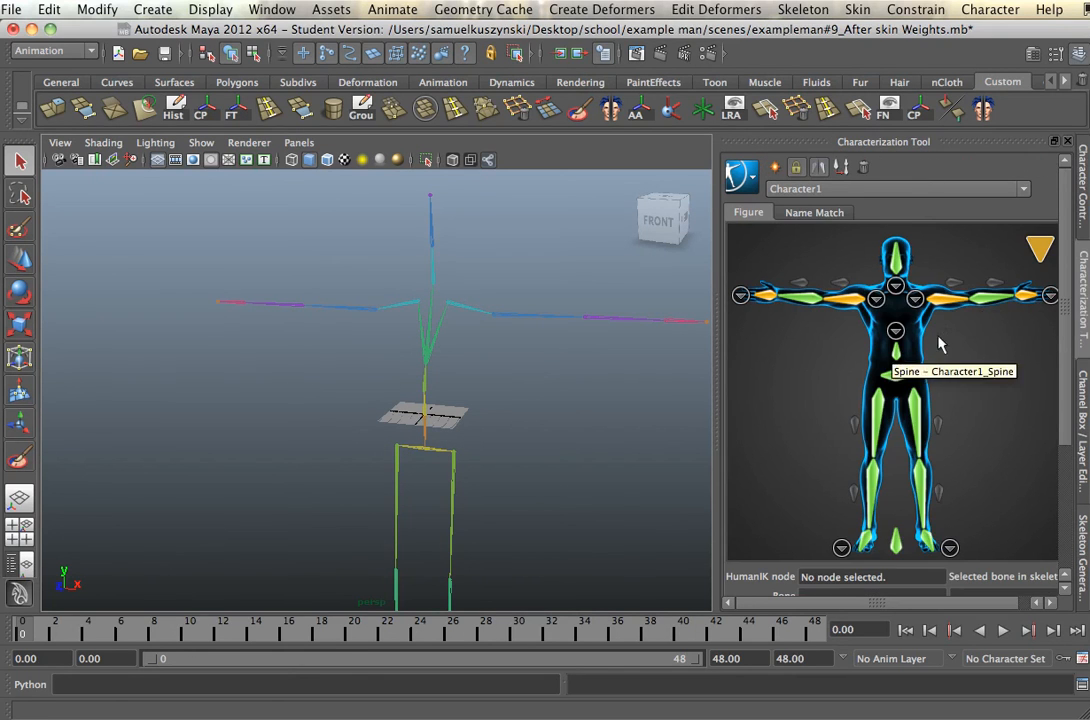
click(818, 187)
click(818, 222)
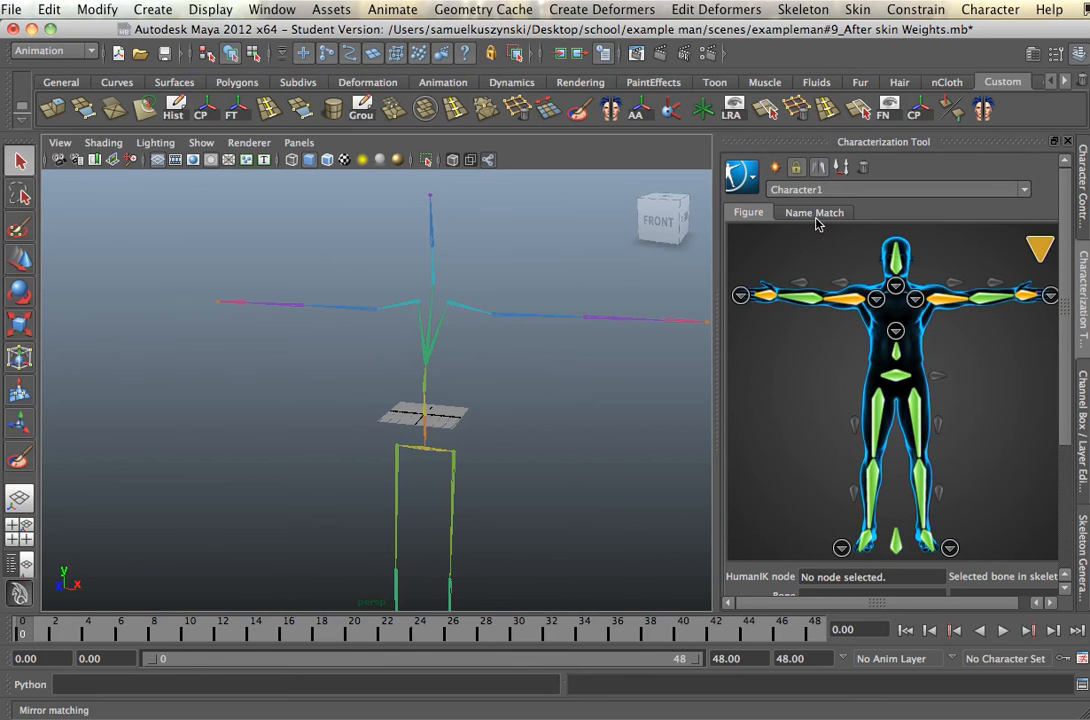
Assign the mocap skeleton's r_clavicle joint to Mocap's RightShoulder node
click(855, 303)
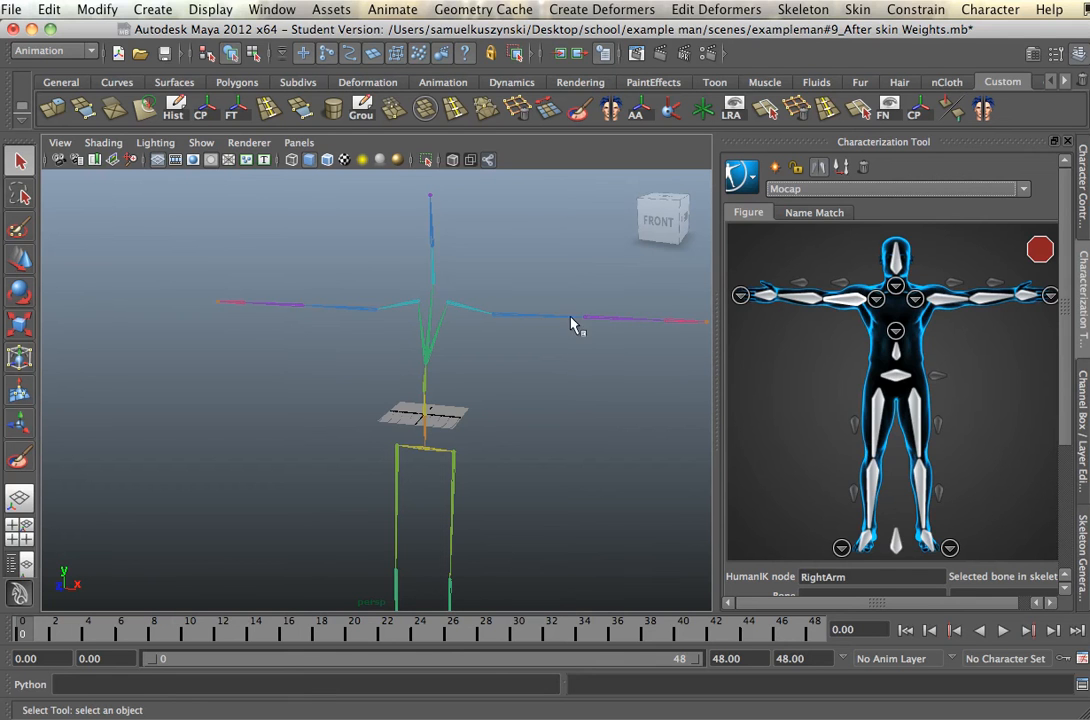
click(876, 298)
click(932, 353)
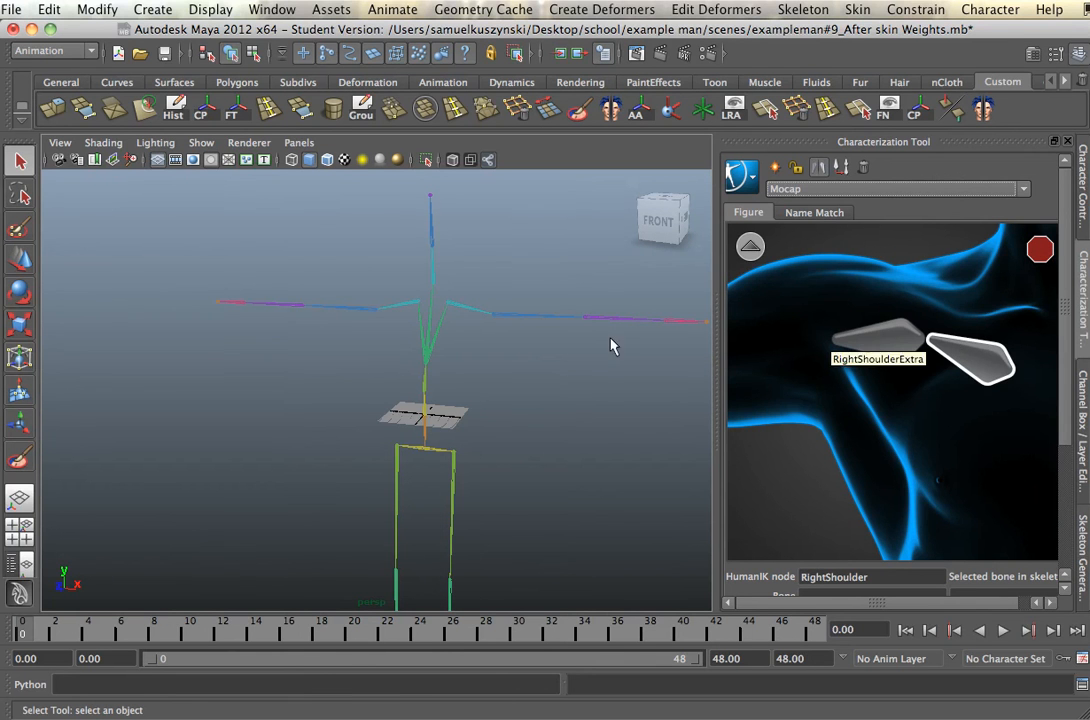
click(403, 306)
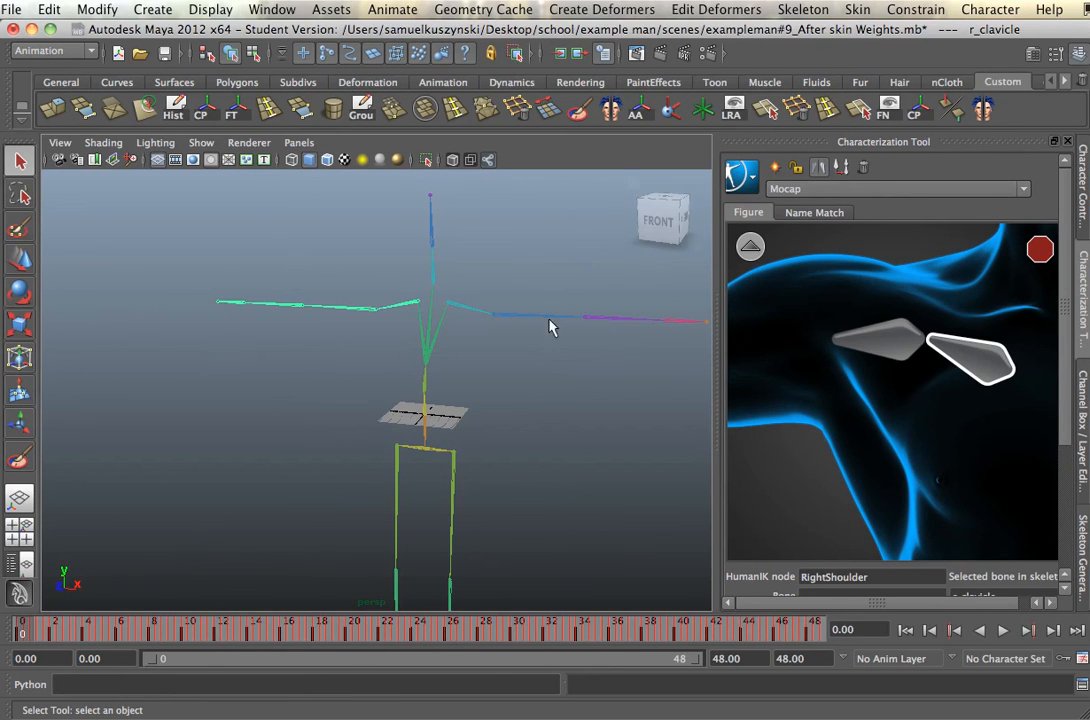
right_click(978, 354)
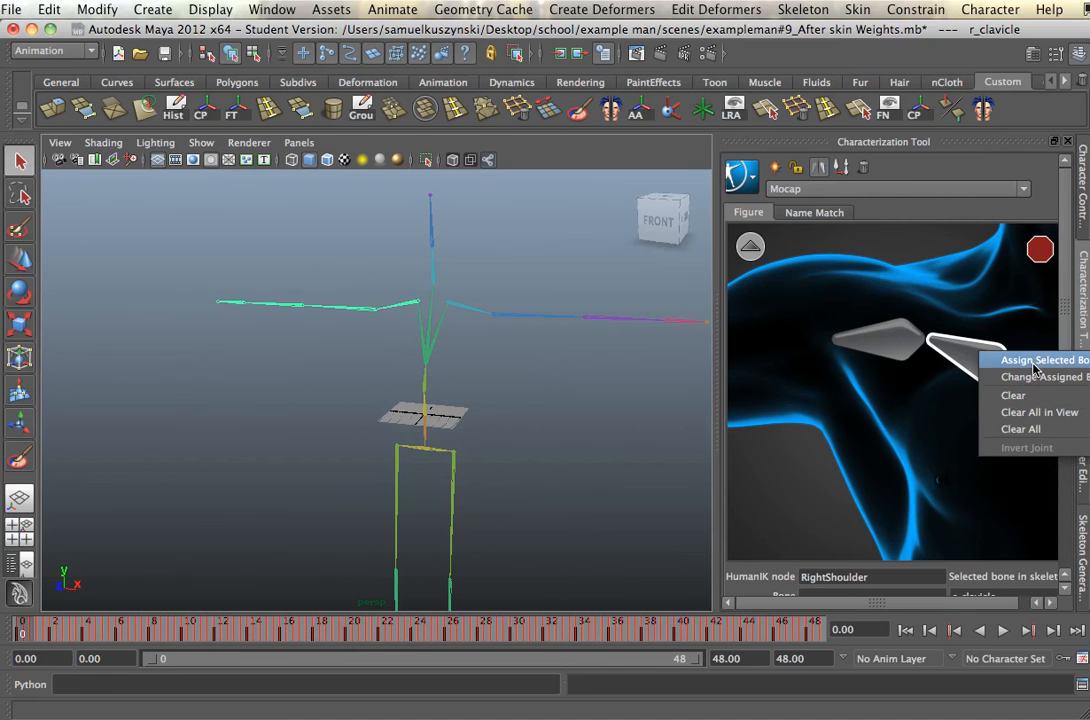
click(1033, 366)
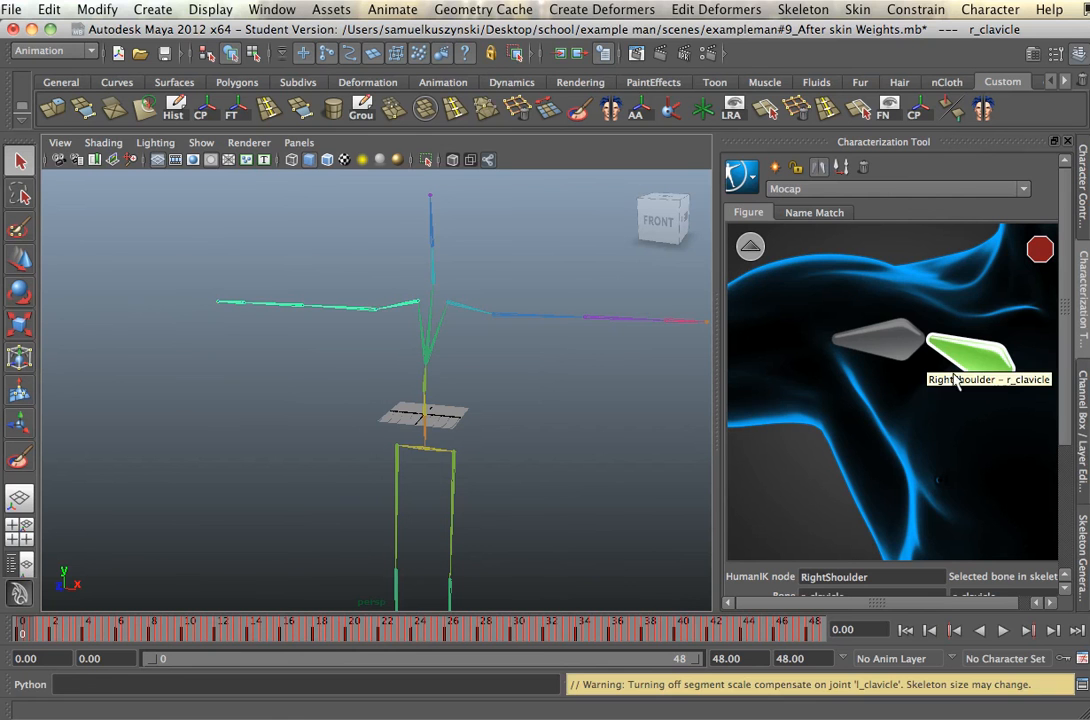
Assign the mocap skeleton's r_shoulder joint to the RightArm node in the full-body figure
click(361, 316)
click(750, 246)
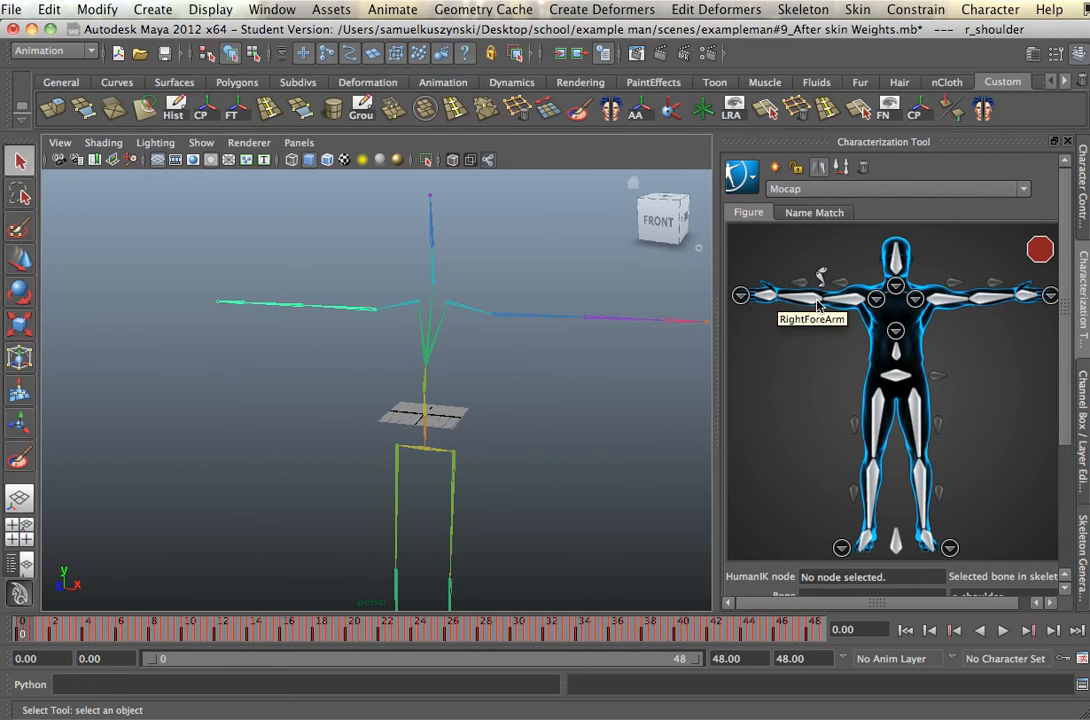
click(838, 298)
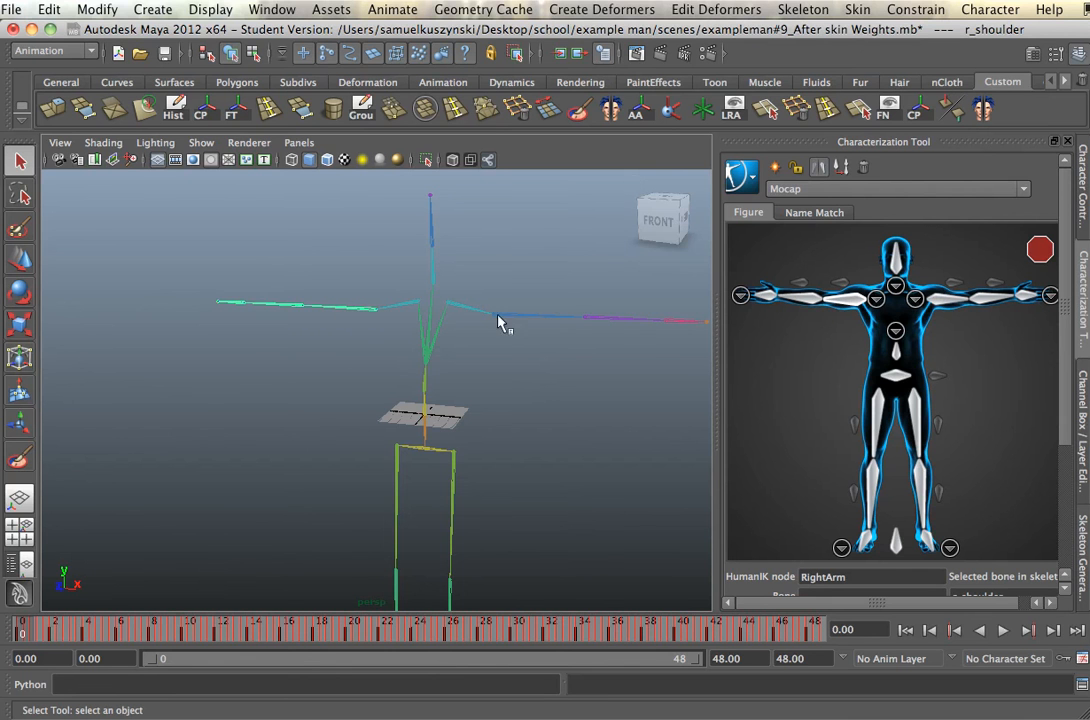
click(361, 268)
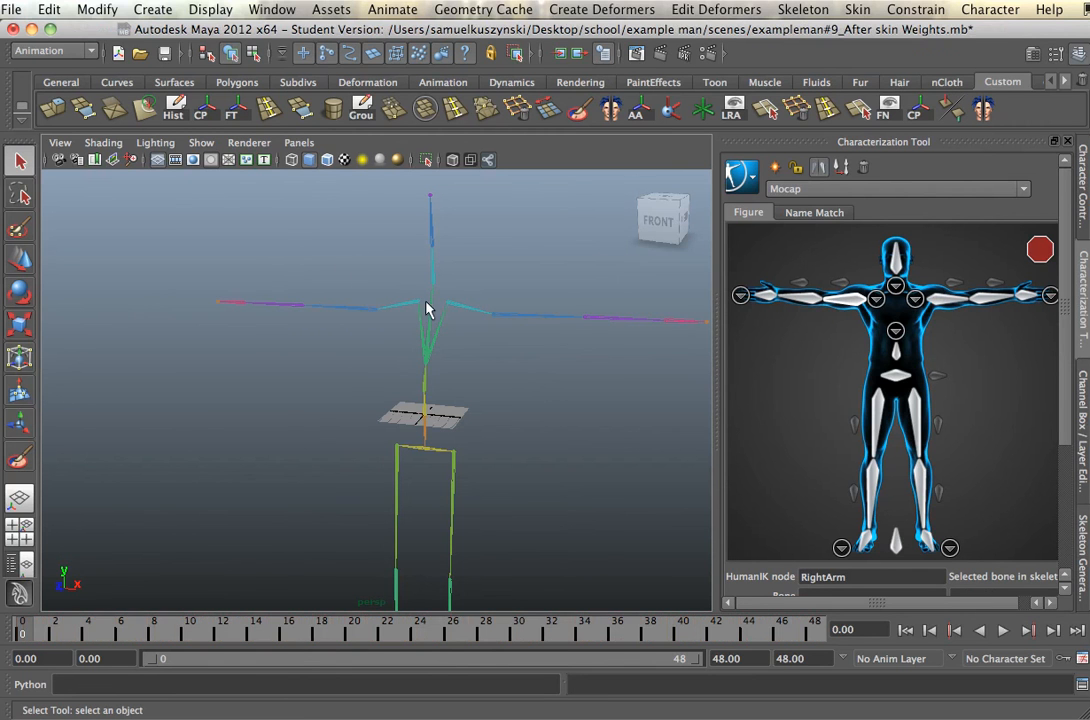
right_click(857, 308)
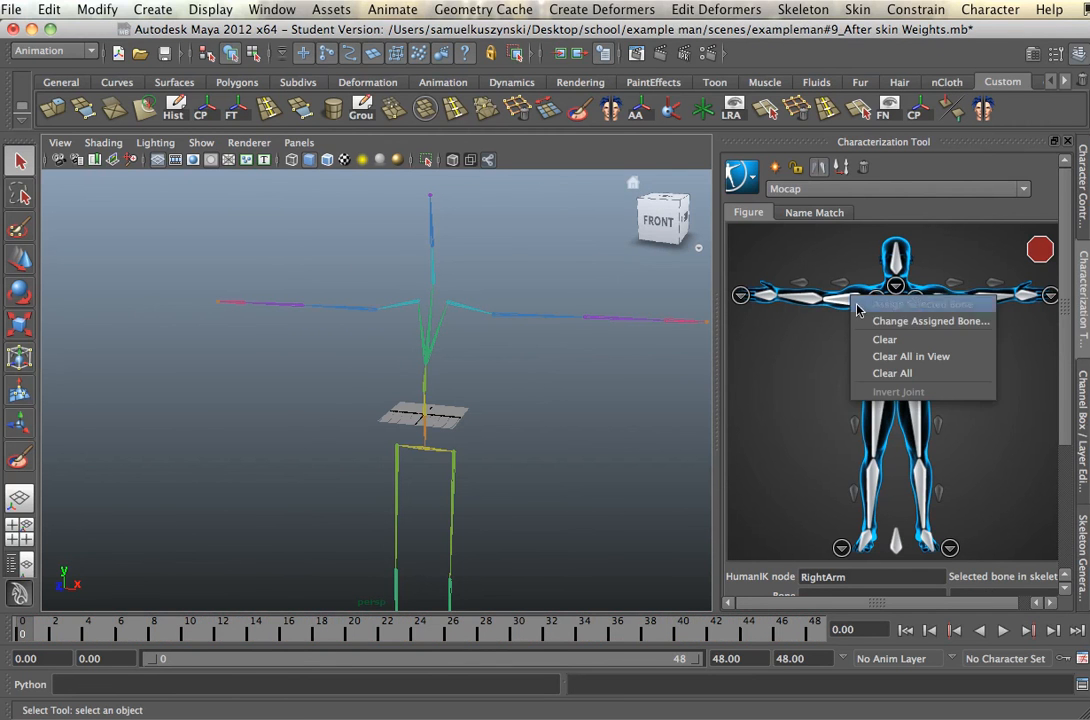
click(349, 309)
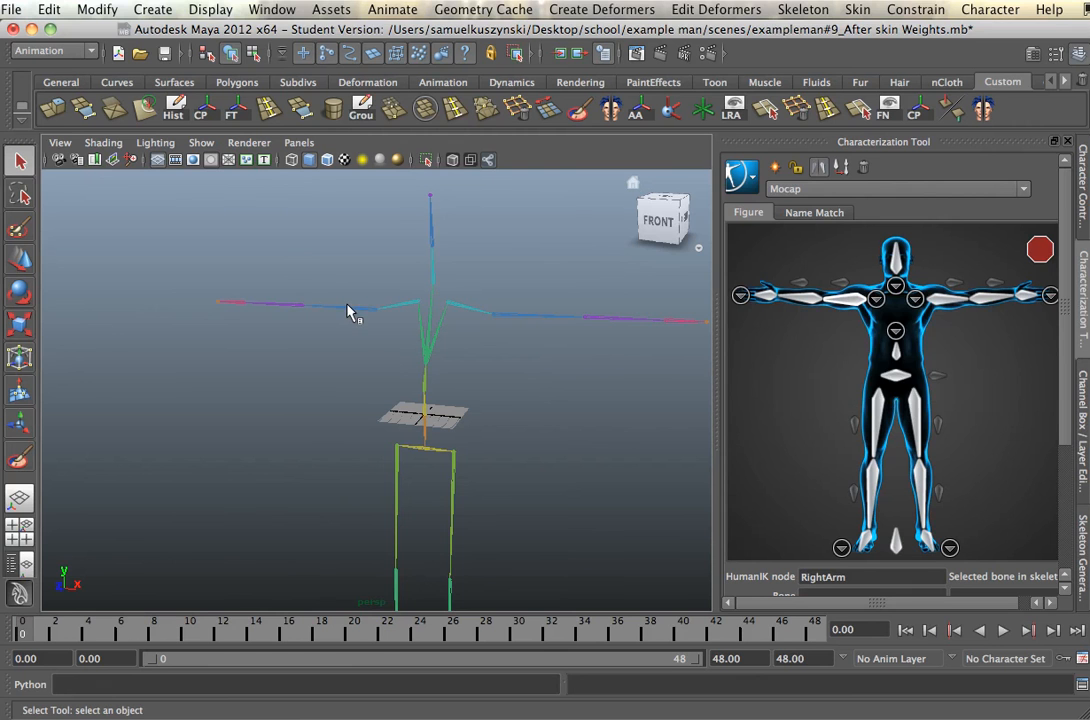
right_click(857, 315)
click(905, 318)
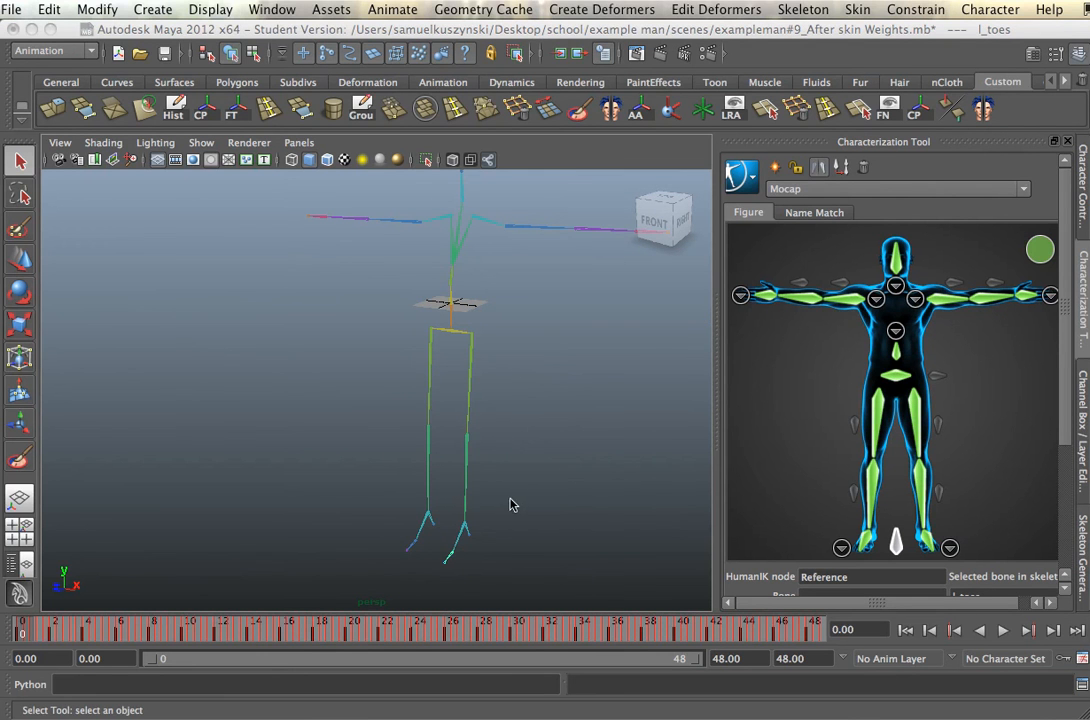
Lock the Mocap character's completed characterization
scroll(616, 391, up, 5)
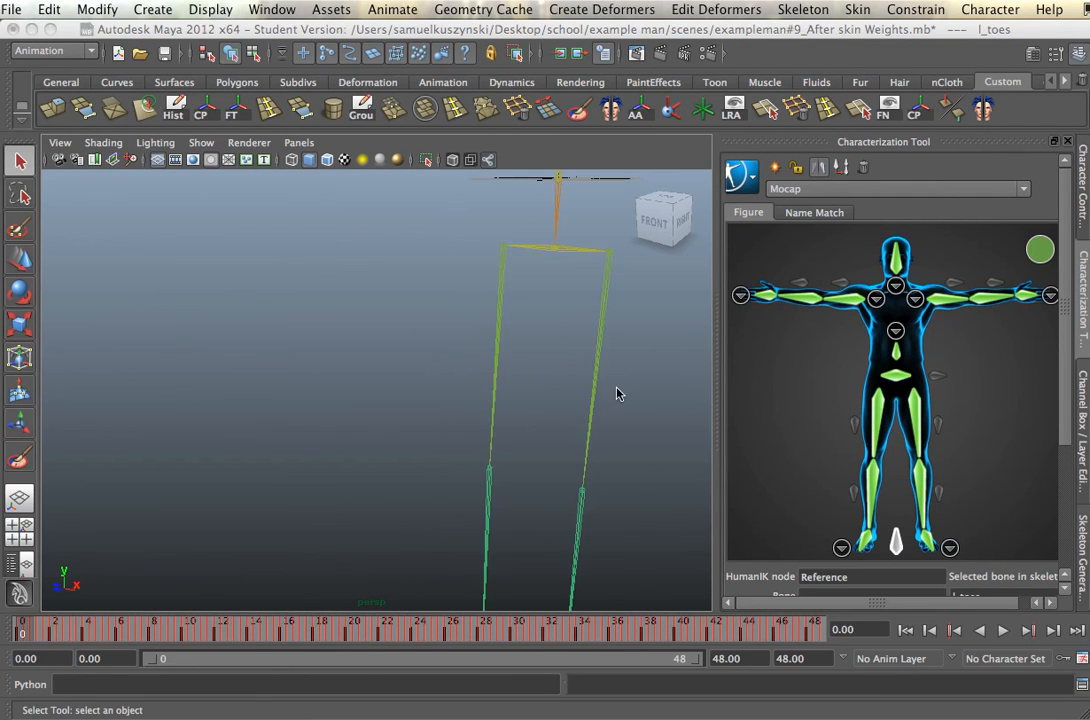
scroll(617, 388, down, 5)
scroll(531, 443, up, 3)
scroll(497, 460, up, 3)
scroll(497, 460, down, 3)
scroll(592, 341, up, 5)
scroll(591, 341, down, 5)
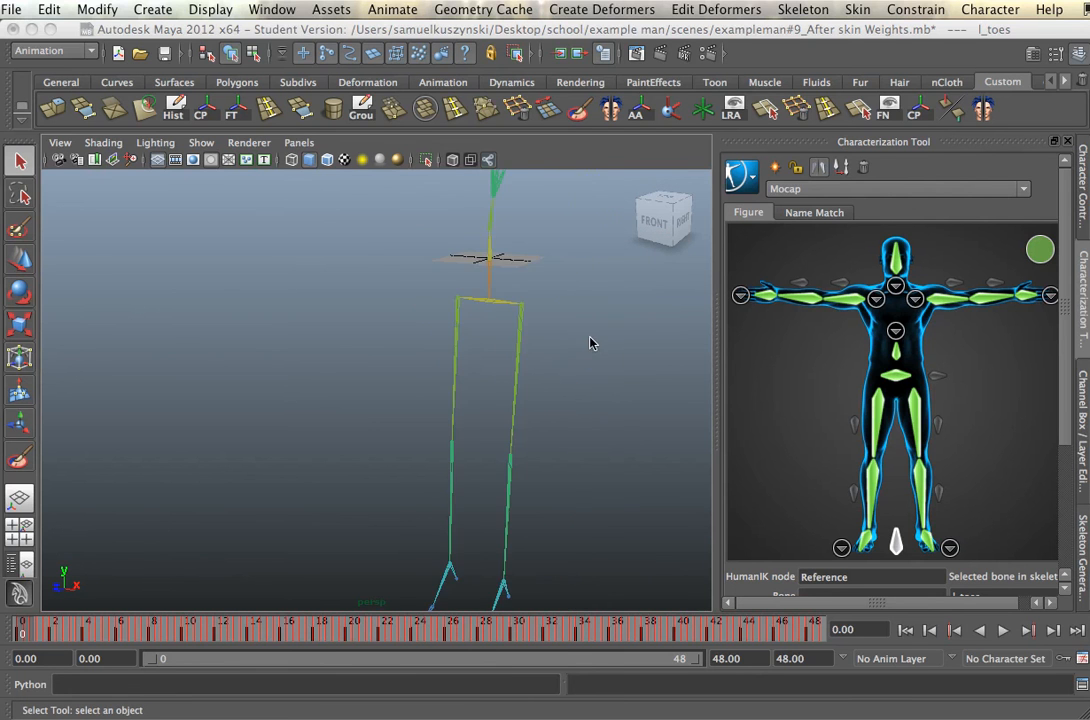
scroll(479, 222, down, 5)
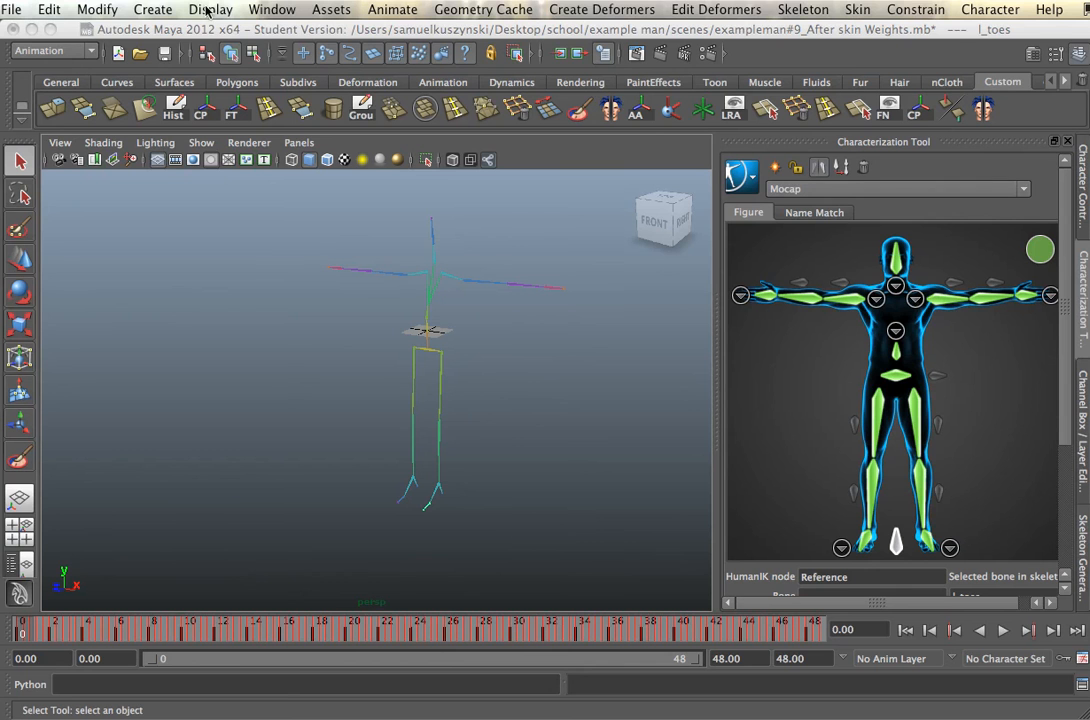
click(797, 168)
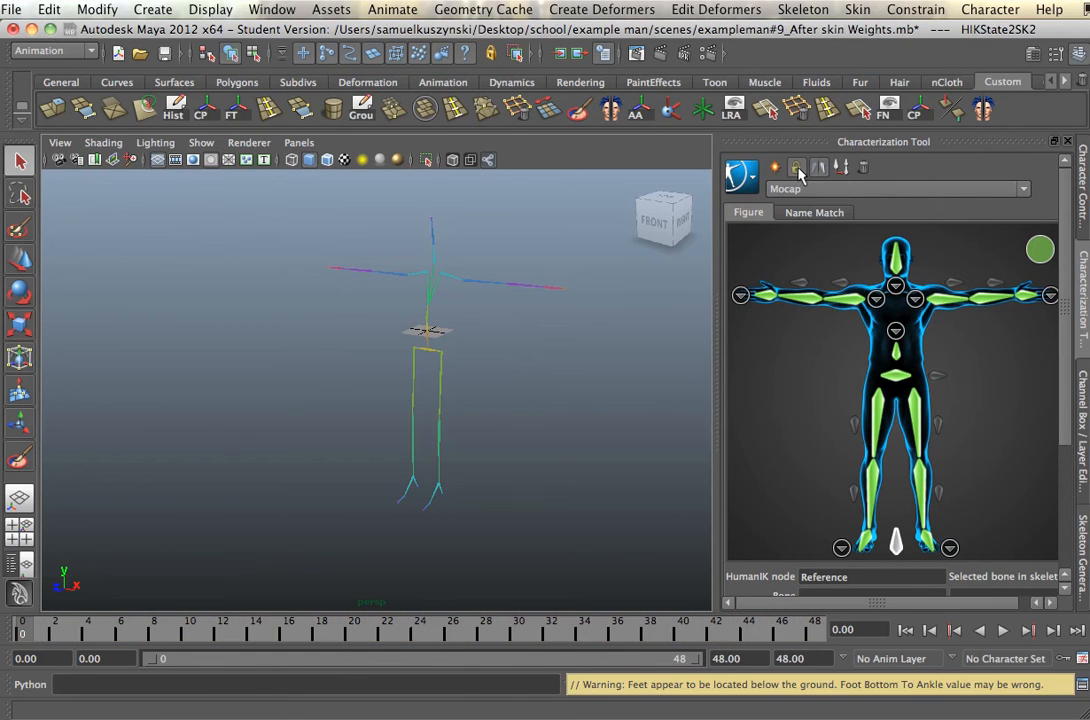
Make Character1 the active character and show its Character Controls
click(743, 178)
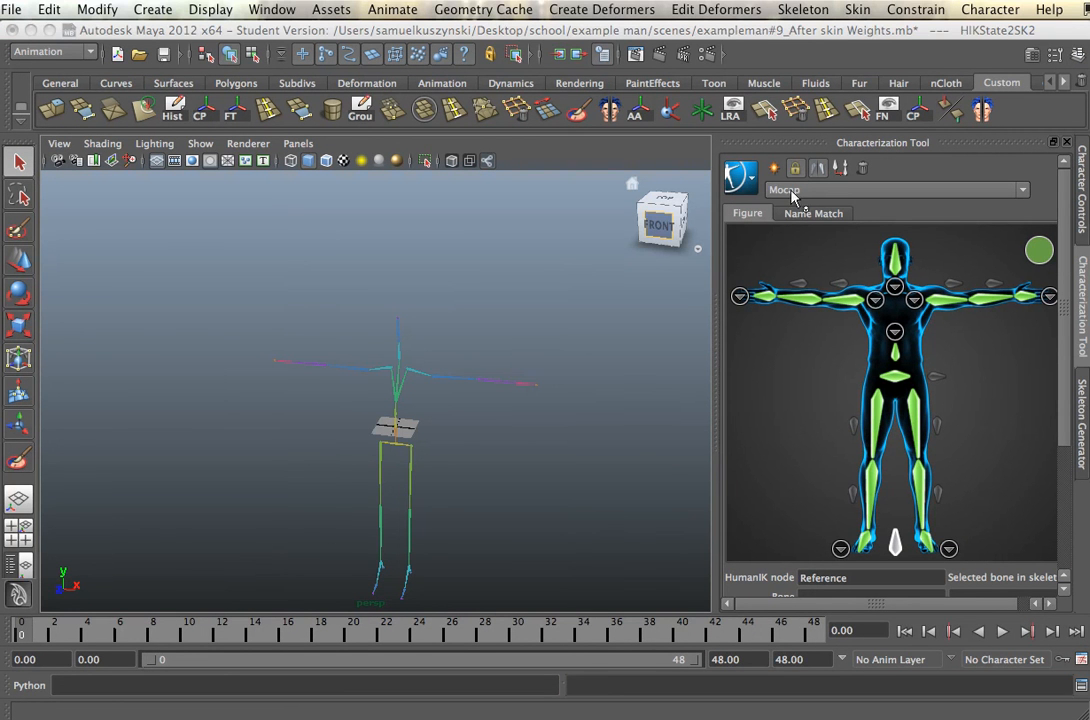
click(797, 192)
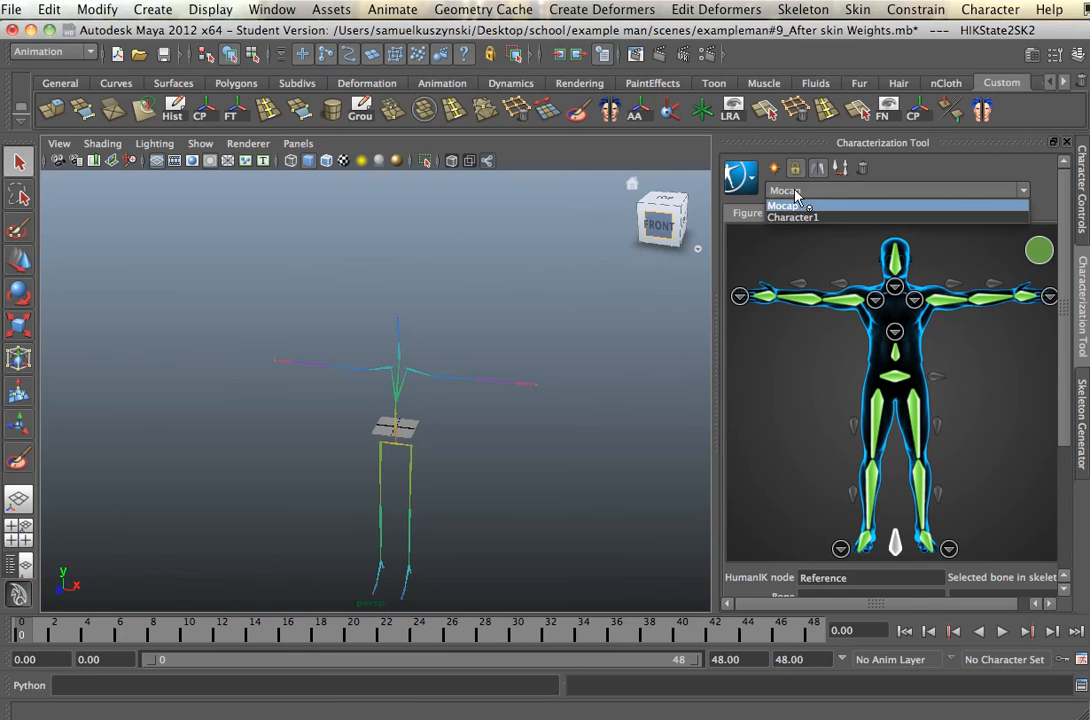
click(824, 219)
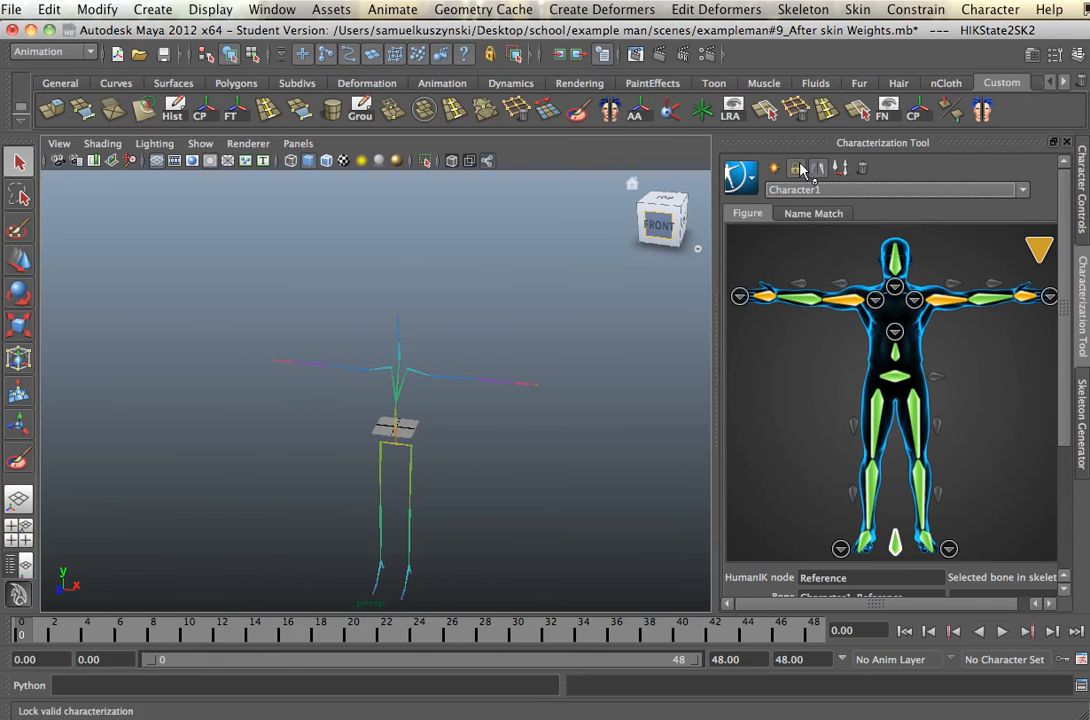
mouse_move(1037, 251)
click(1083, 183)
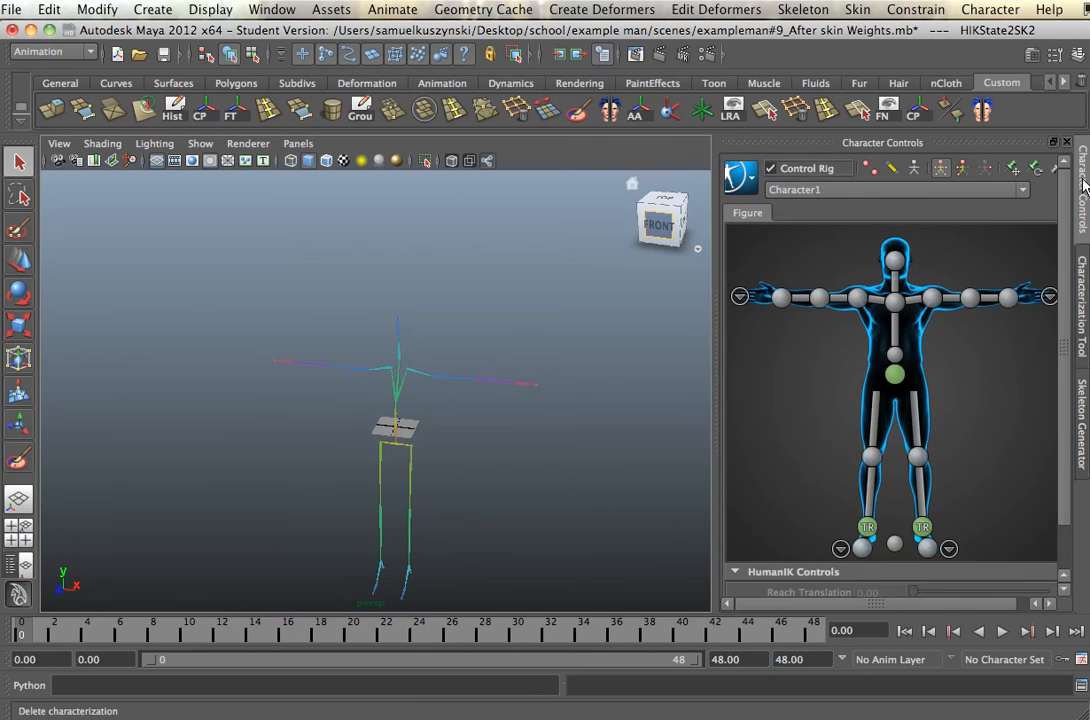
Set Character1's source to Mocap so the rigged figure follows the motion capture skeleton
click(742, 178)
mouse_move(804, 195)
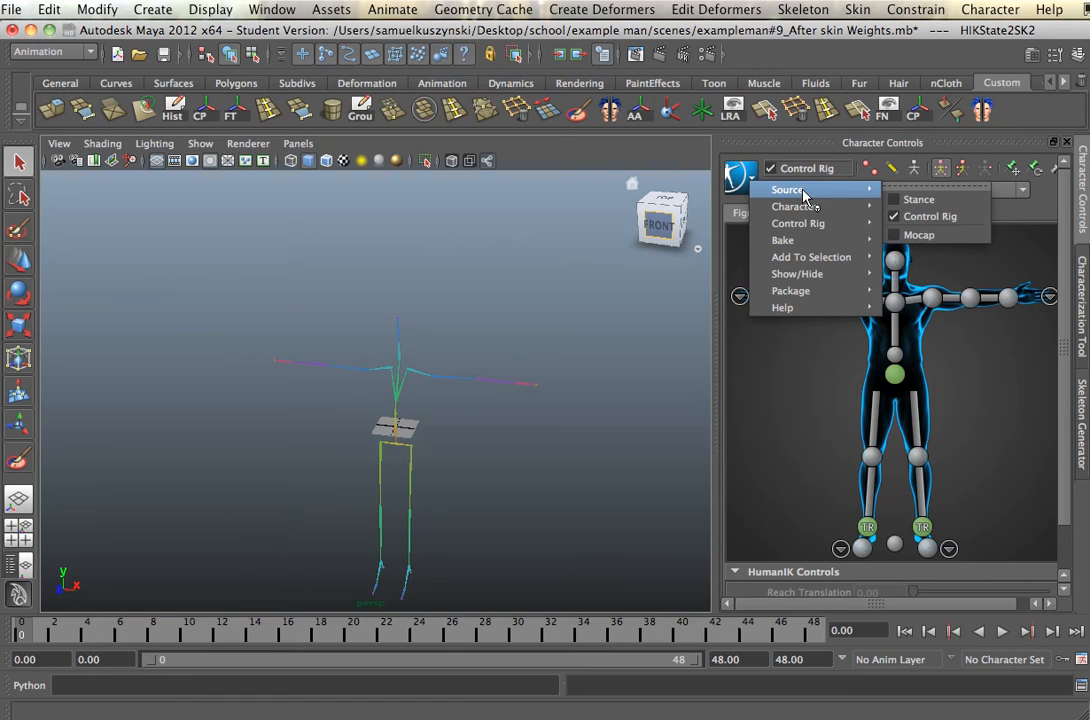
click(930, 236)
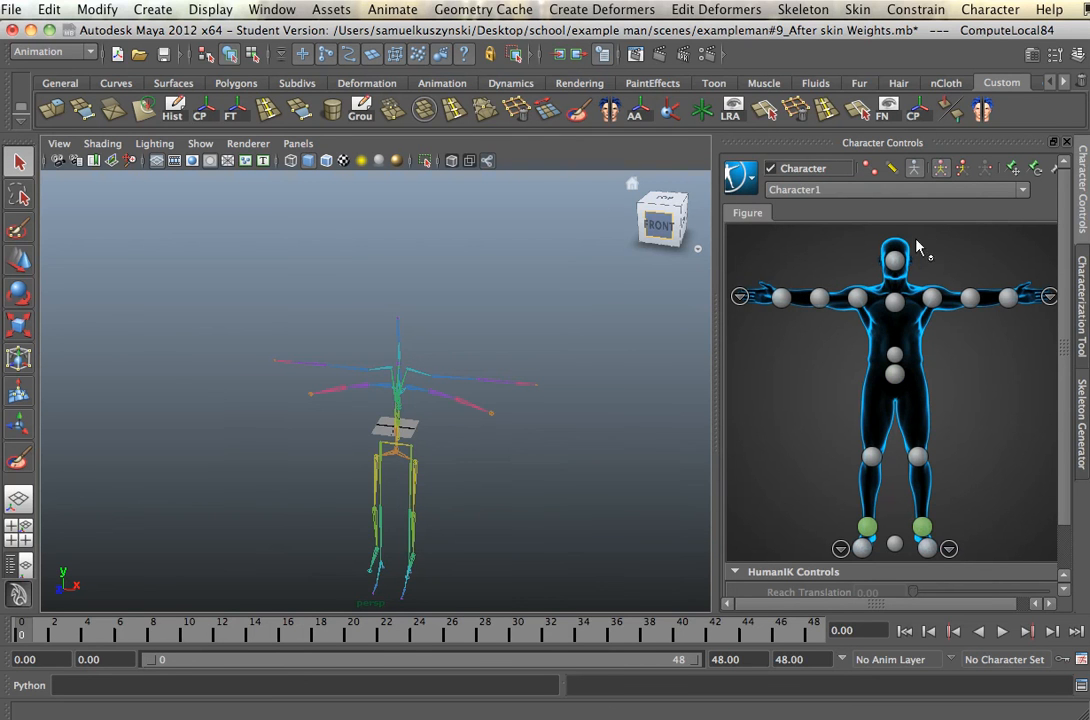
alt+drag(455, 445, 471, 410)
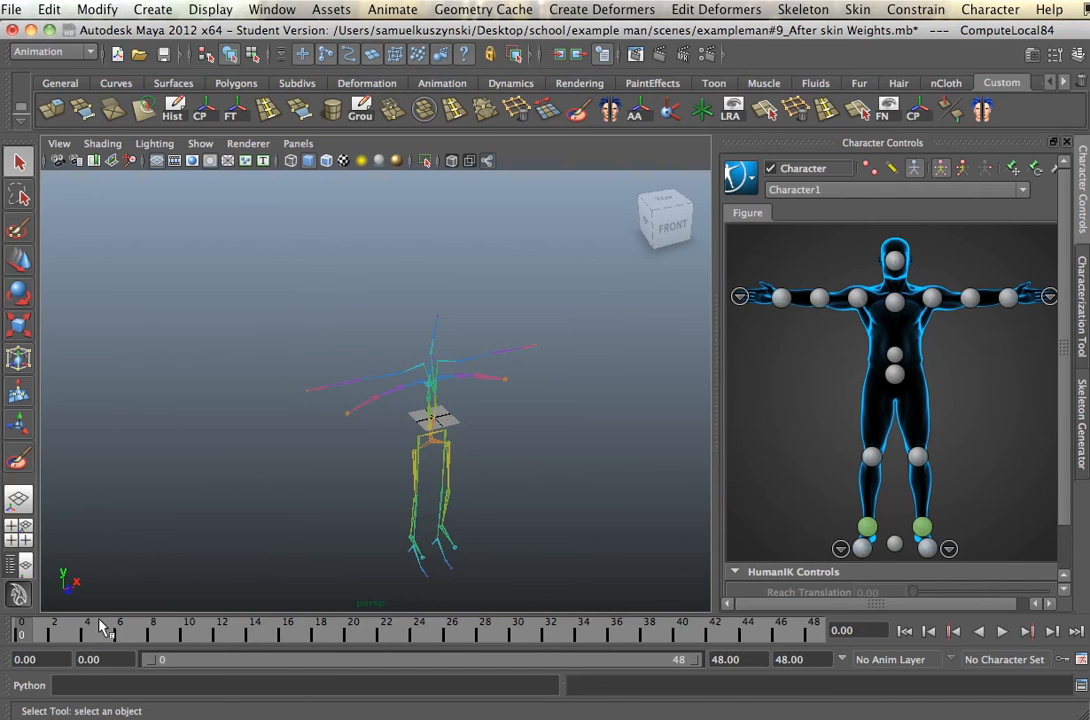
Check how the rigged skeleton follows the motion capture skeleton over the opening frames and return to frame 0
click(37, 636)
alt+middle_drag(464, 406, 320, 512)
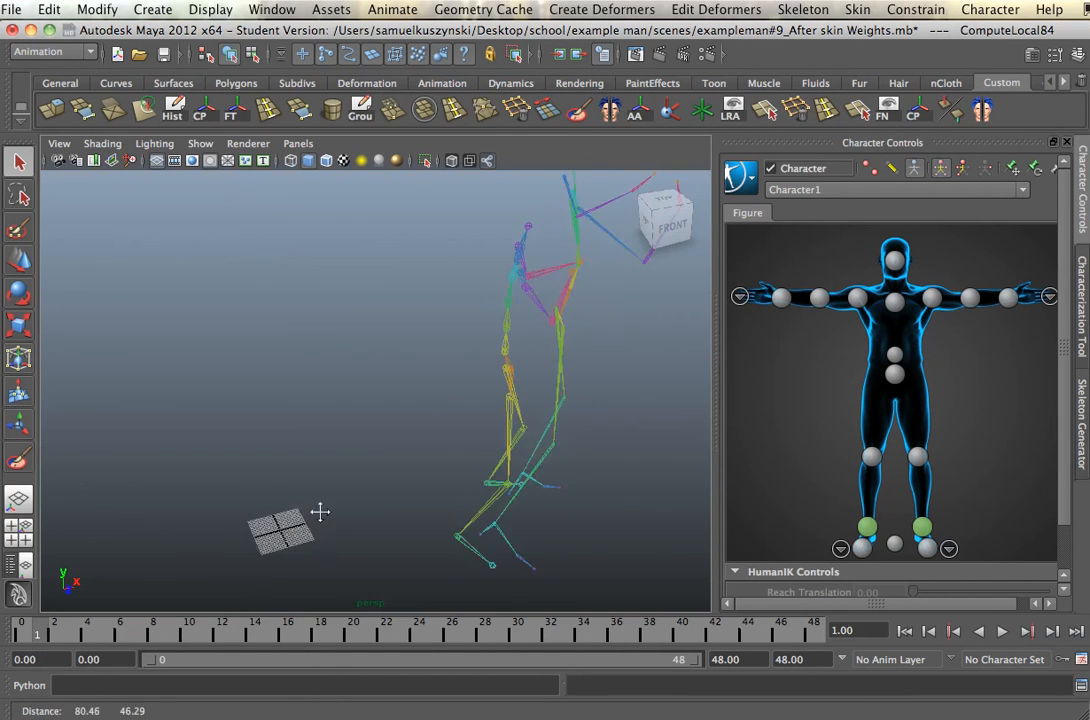
alt+drag(320, 512, 230, 535)
key(alt+v)
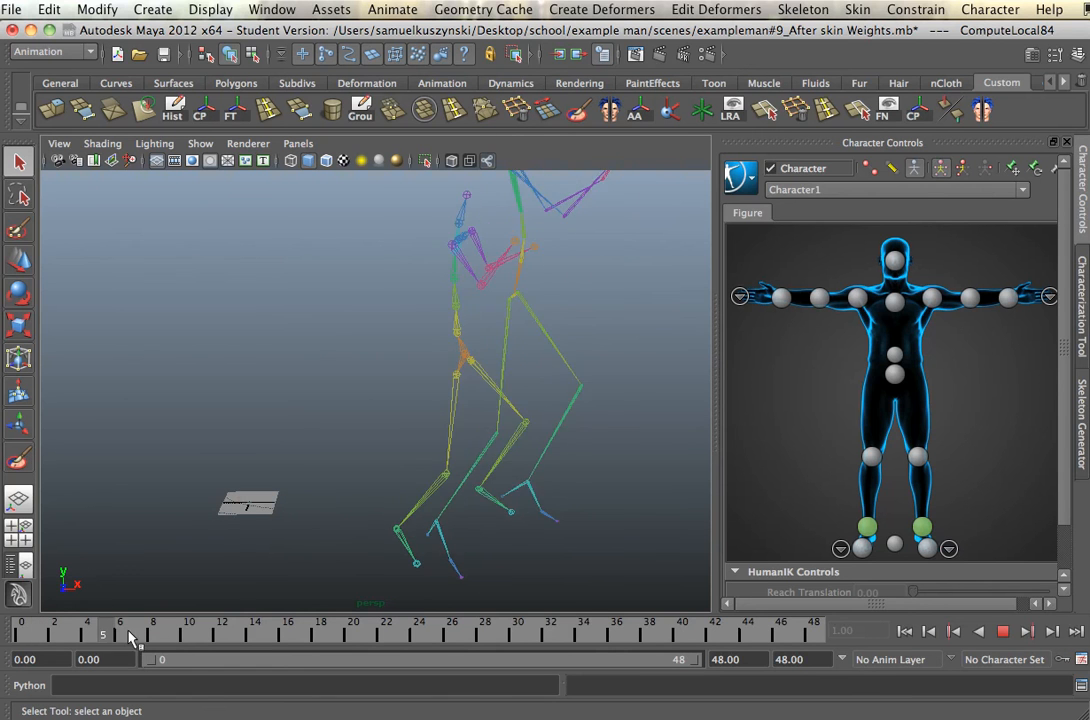
click(19, 636)
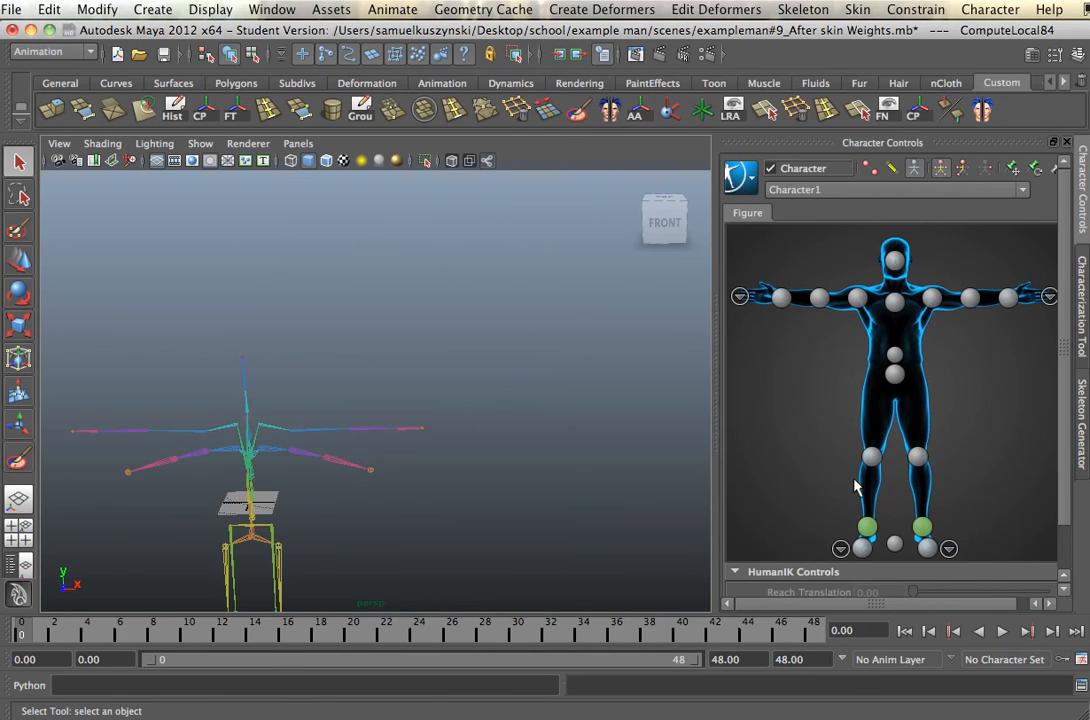
Make the exampleMan layer visible and go to frame 6 to check how the skinned mesh follows the motion capture
click(1079, 66)
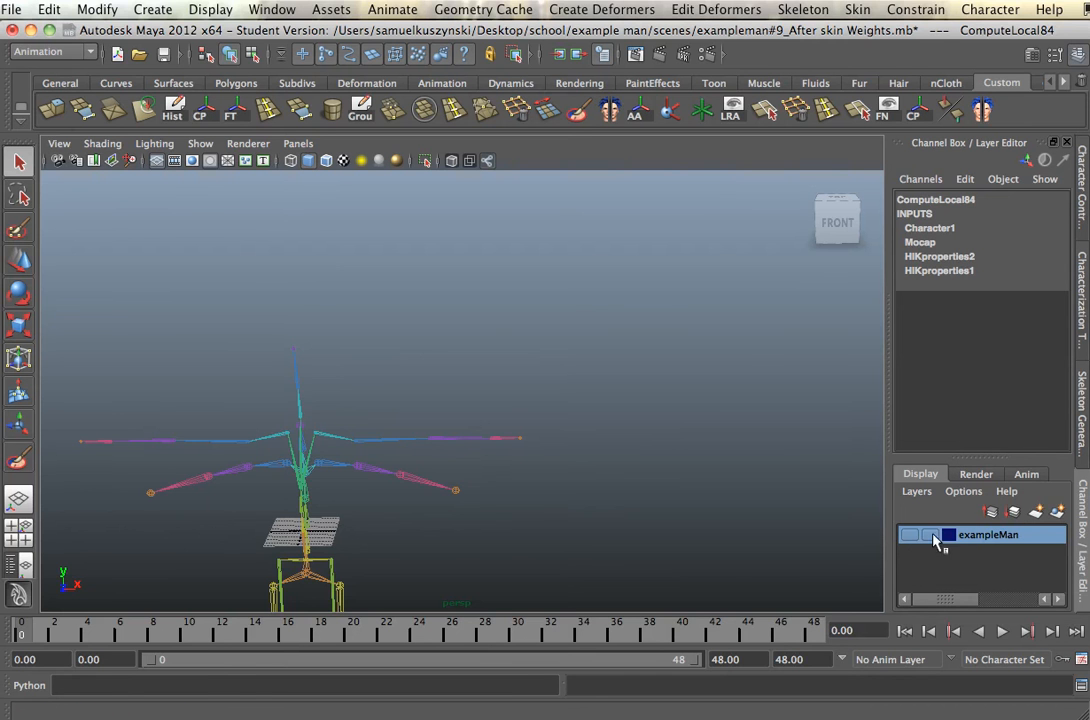
click(910, 535)
alt+middle_drag(540, 416, 565, 322)
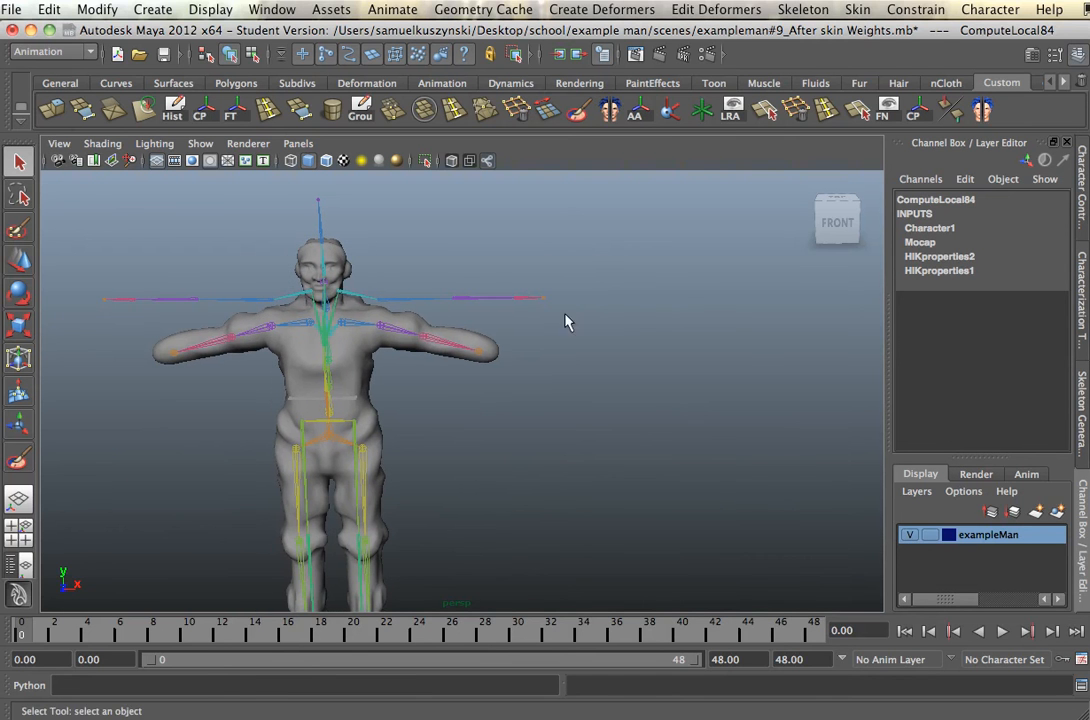
click(119, 630)
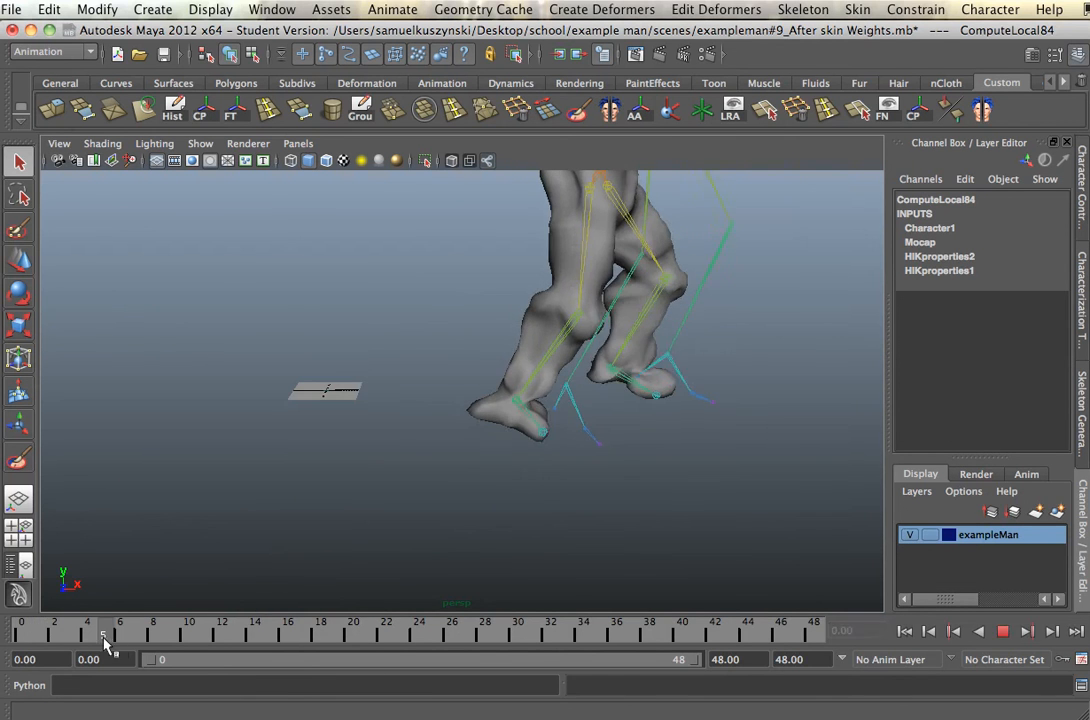
scroll(589, 389, down, 6)
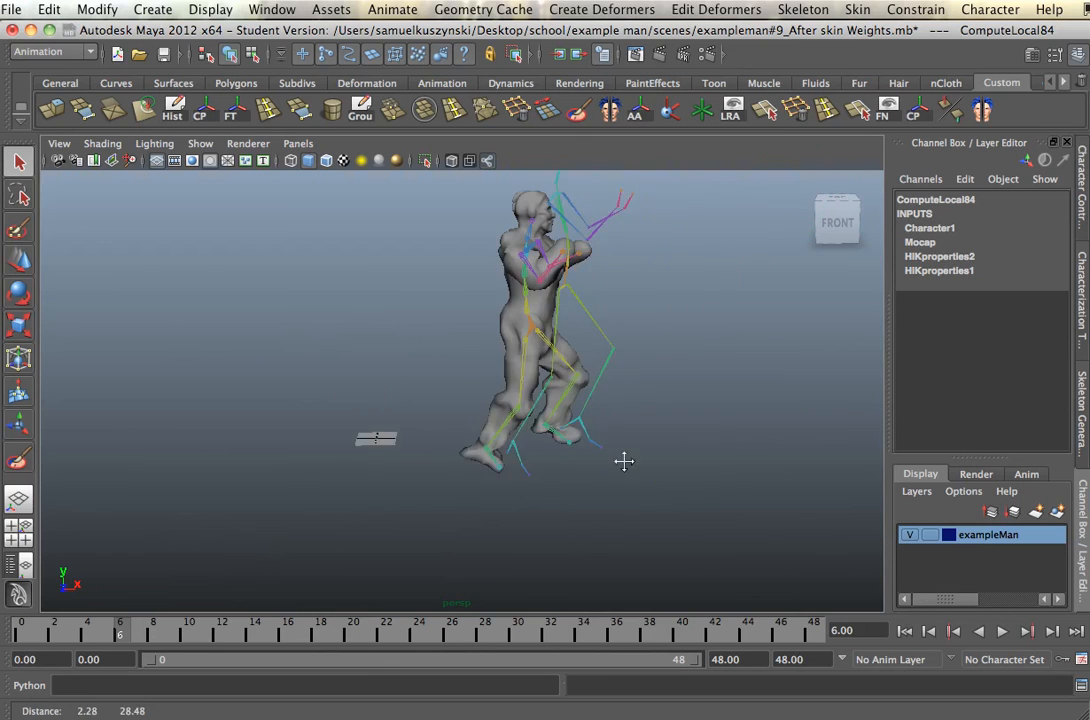